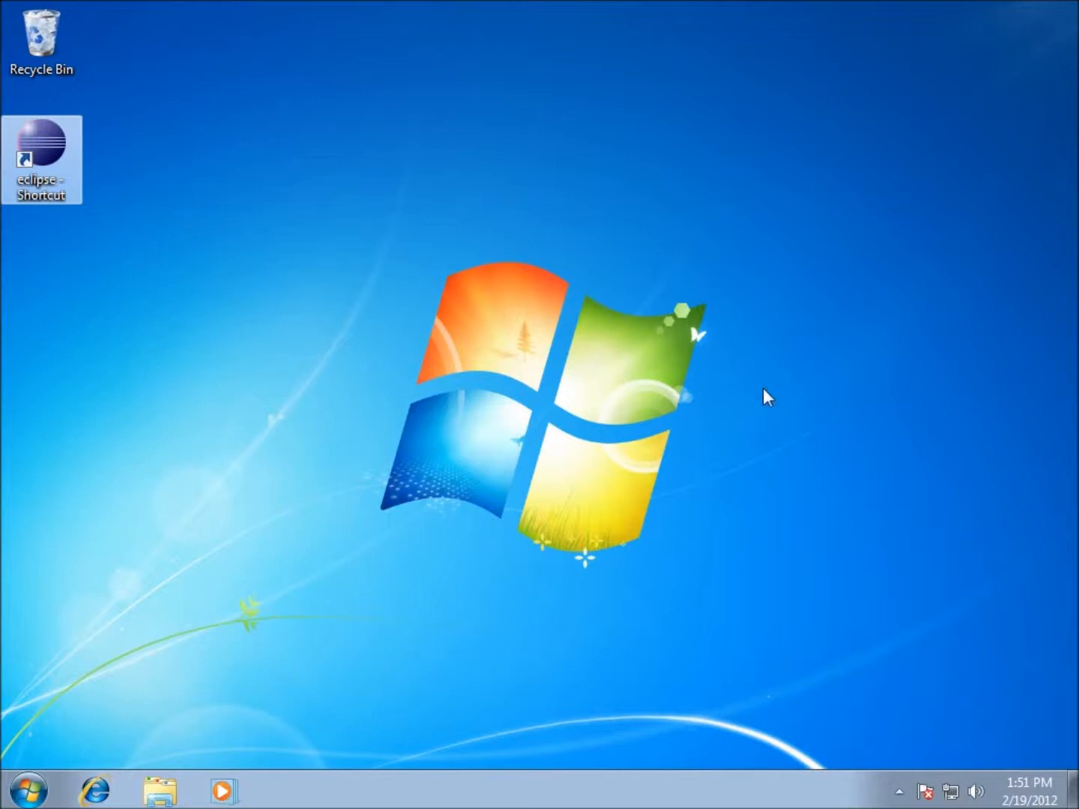
- Open Internet Explorer and go to google.com
left_click(95, 791)
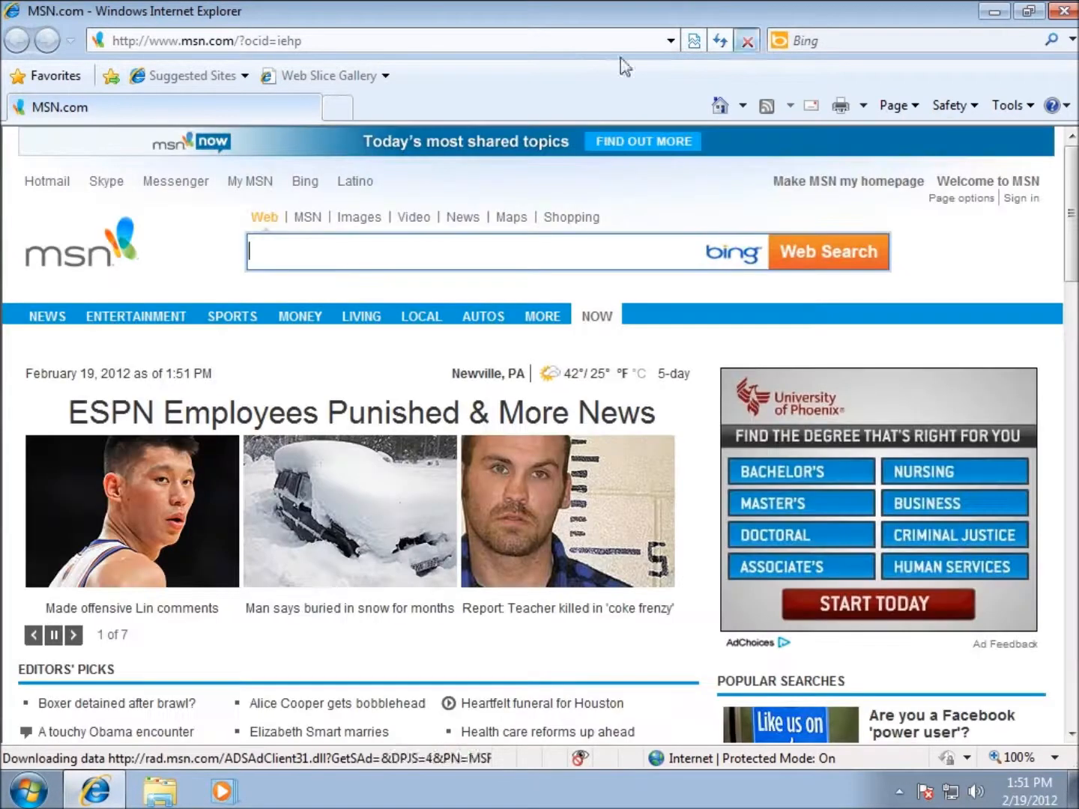
left_click(455, 44)
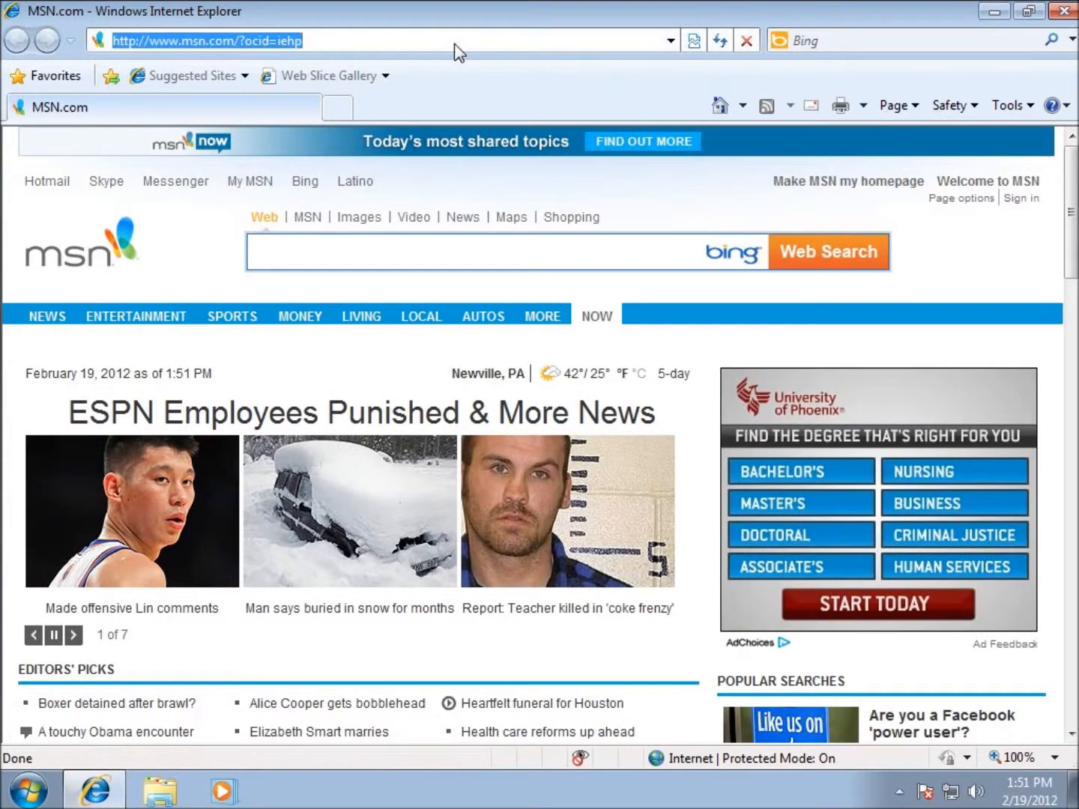
type("google.com")
key("Return")
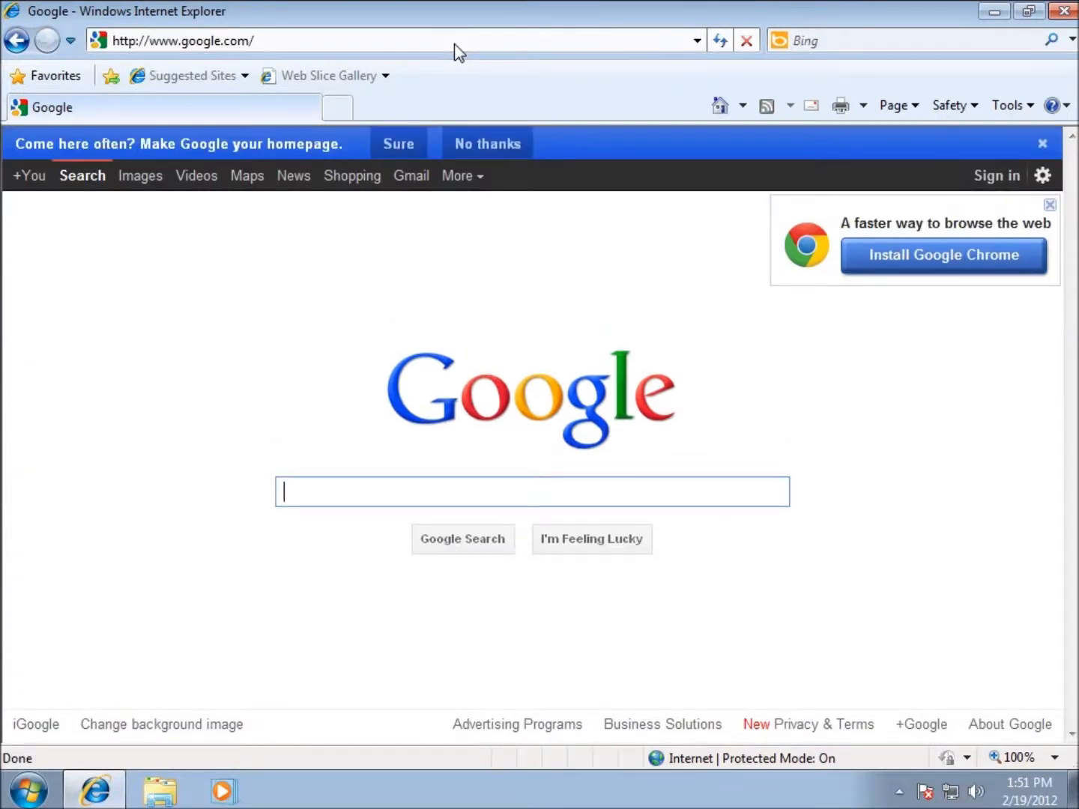
- Search Google for "android development kit" and open the Android SDK result on the Android Developers site
type("andr")
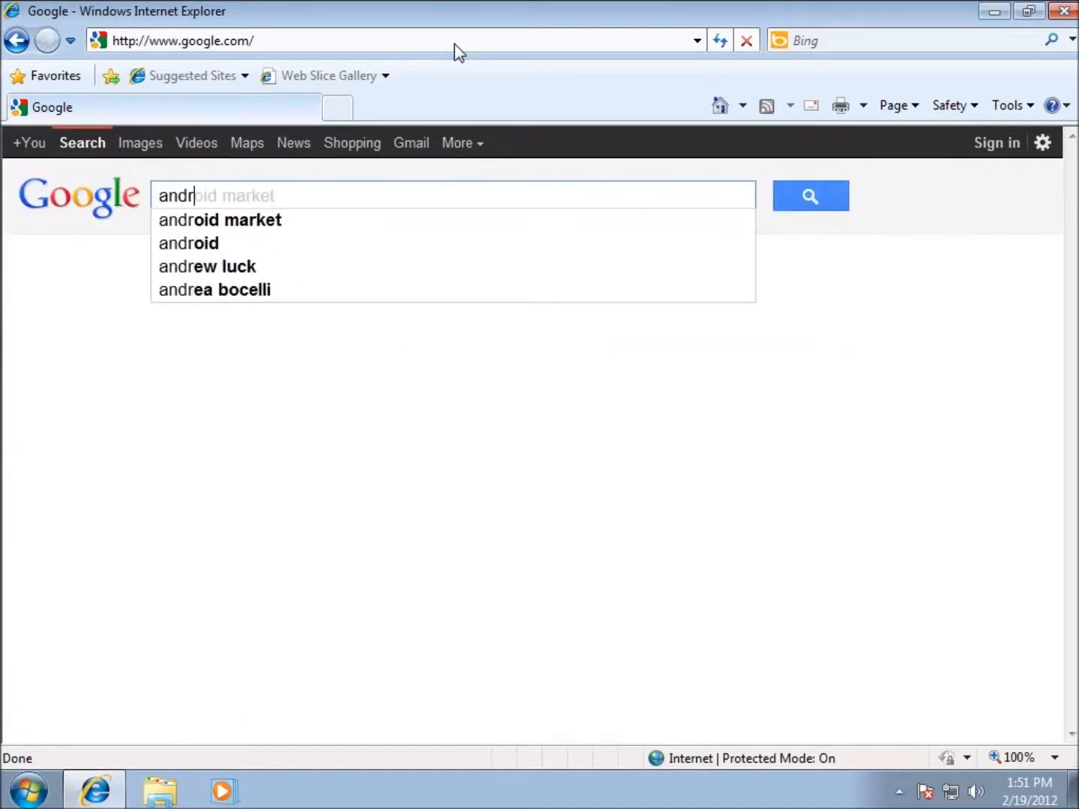
type("oid devel")
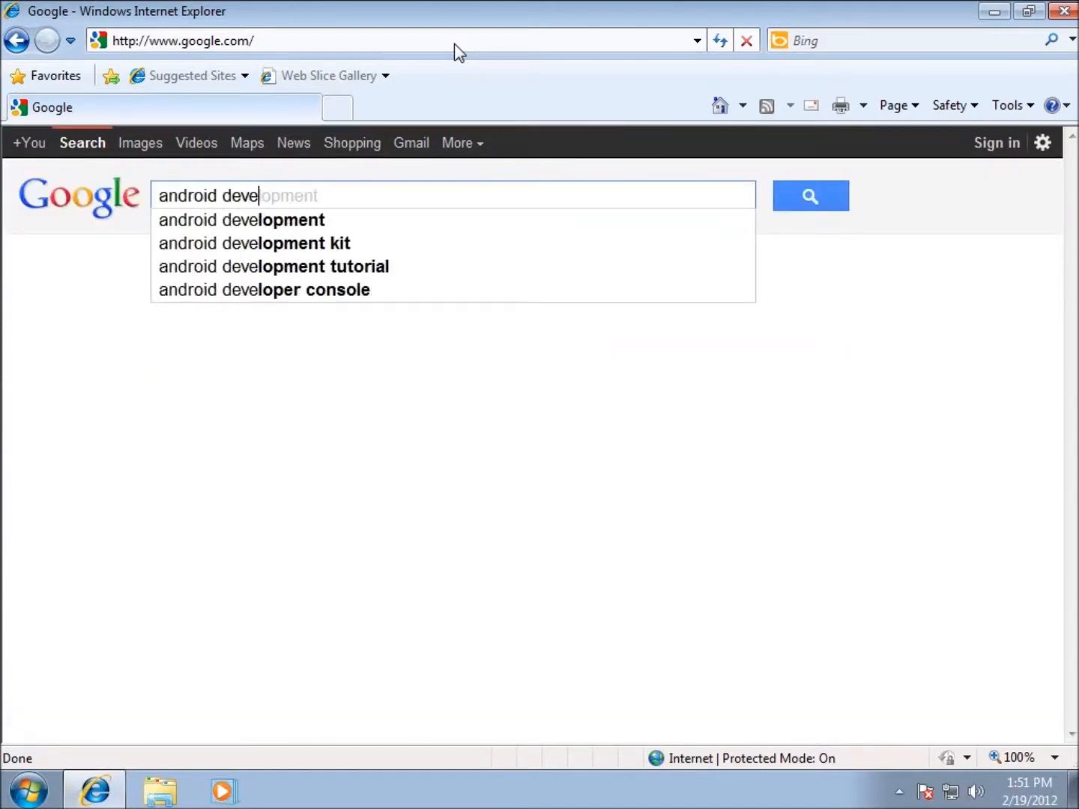
key("Down")
key("Down")
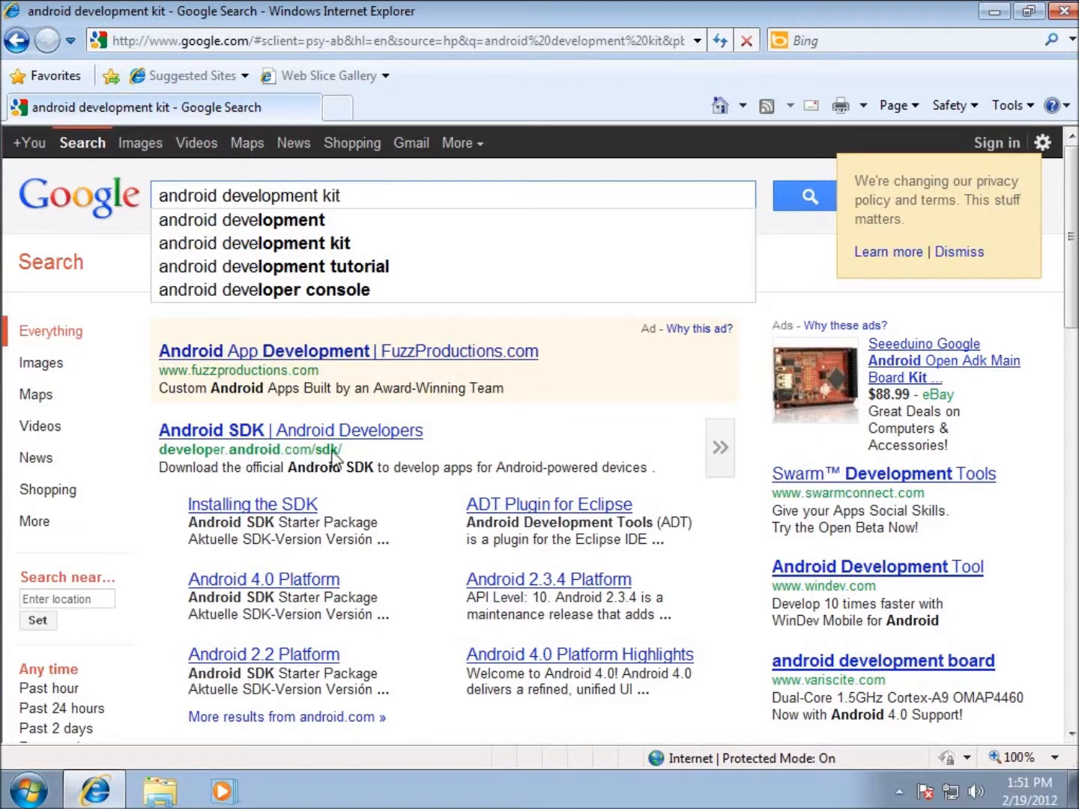
left_click(318, 435)
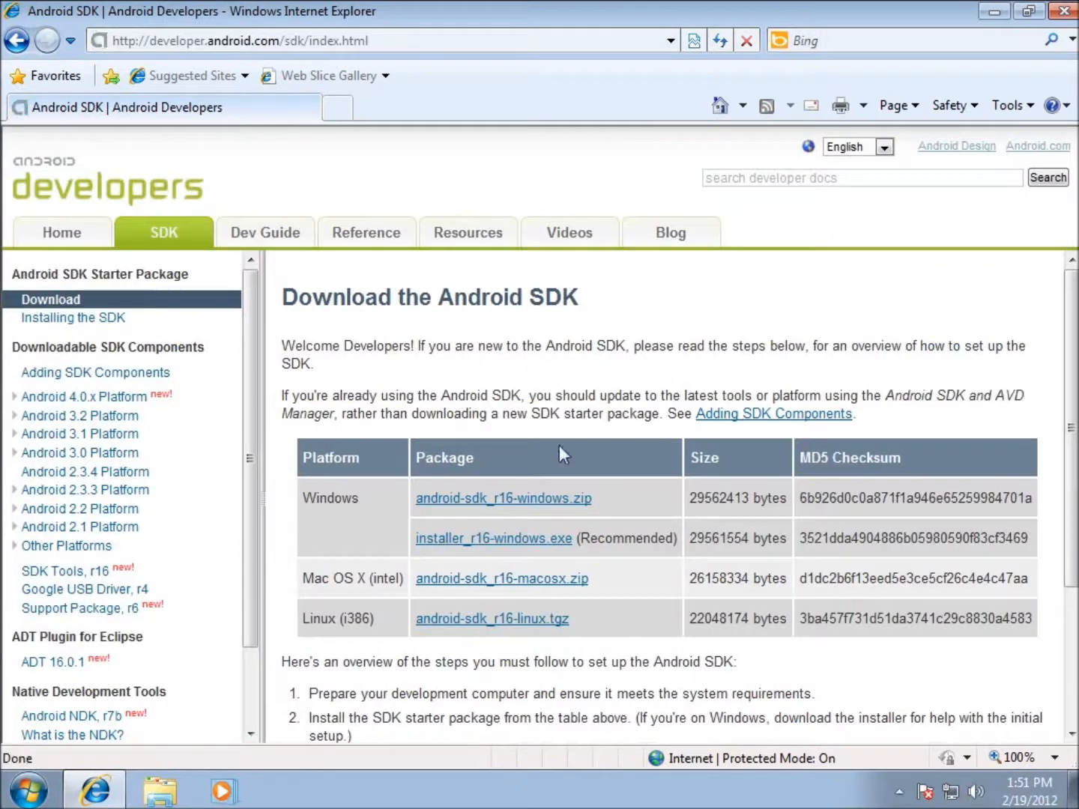
- Download the recommended Windows installer, installer_r16-windows.exe, to the Desktop and close the browser
scroll(639, 446, "down", 1)
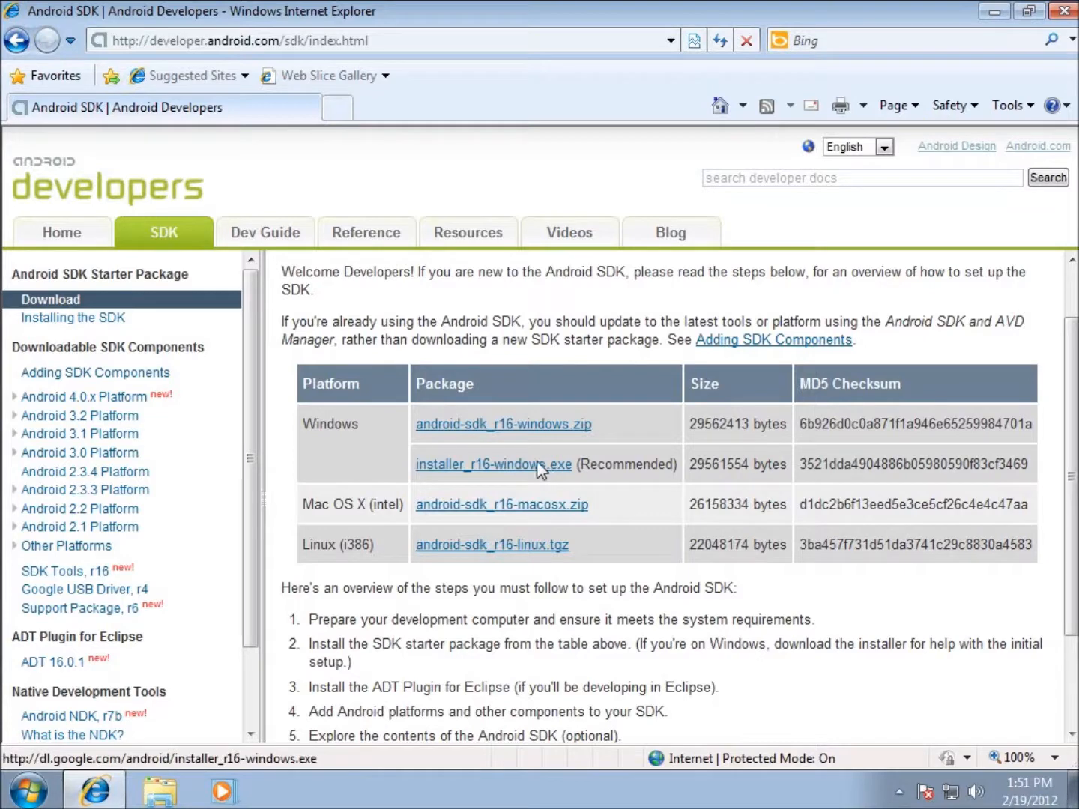
left_click(469, 463)
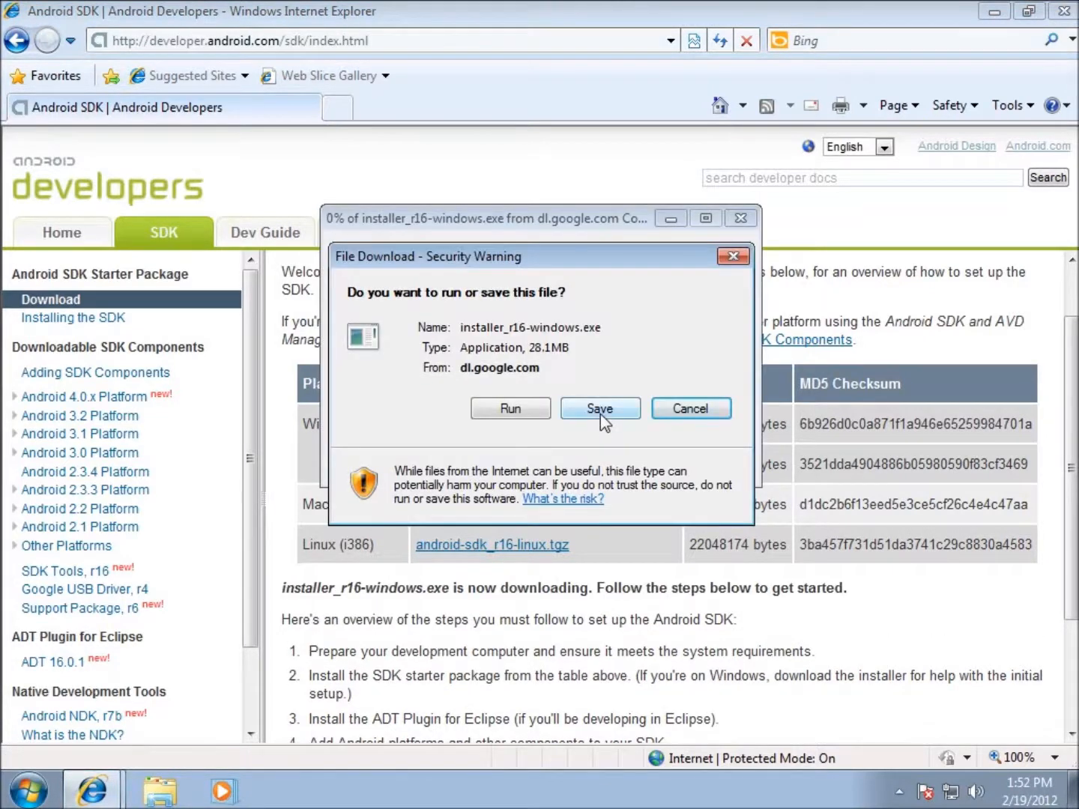
left_click(600, 409)
left_click(710, 514)
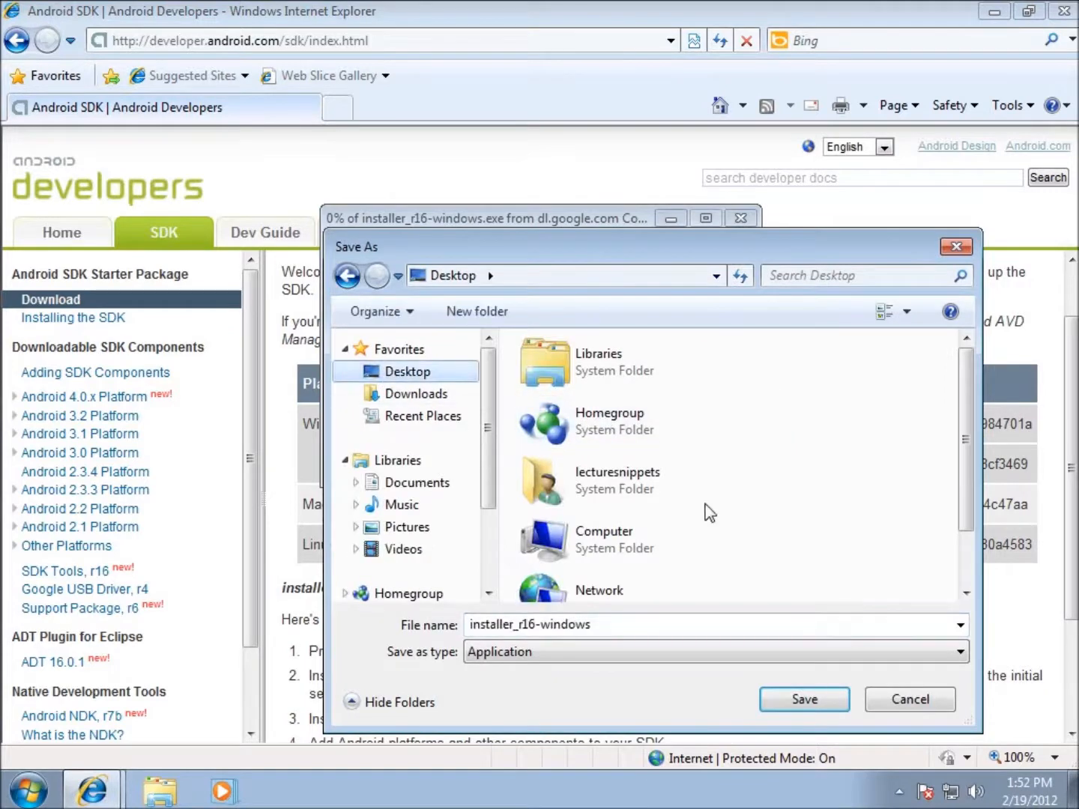
left_click(800, 699)
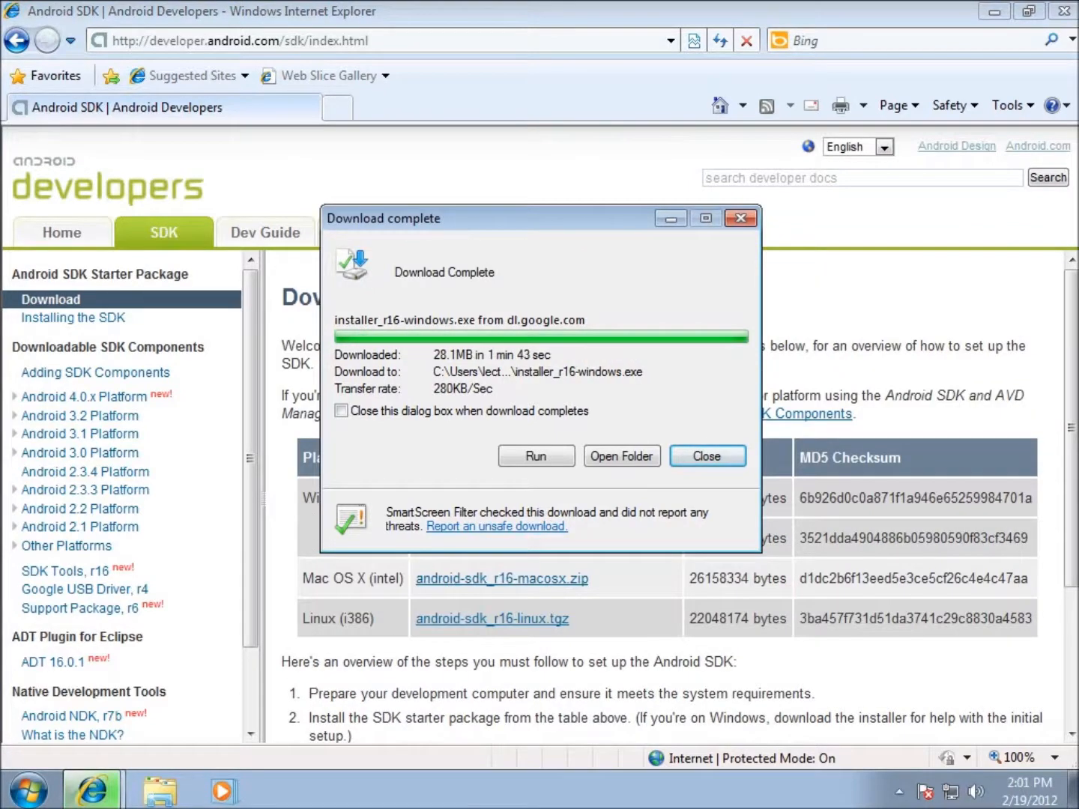
left_click(706, 455)
left_click(1063, 13)
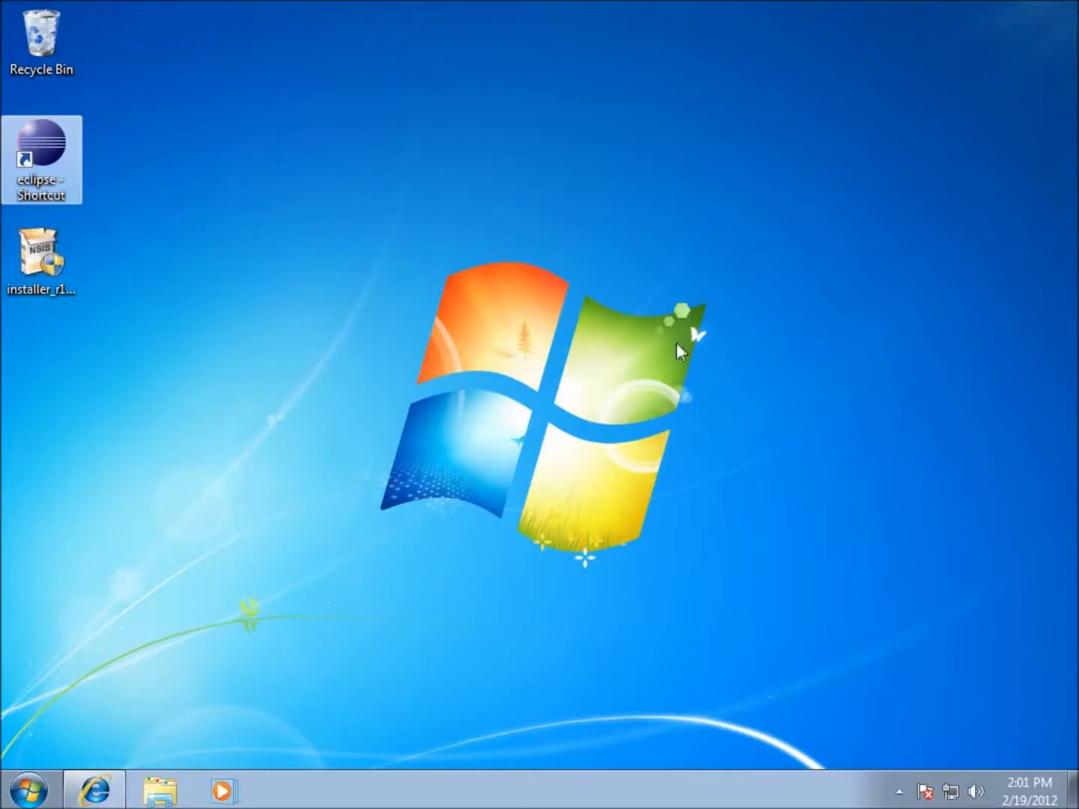
- Run installer_r16-windows and install Android SDK Tools, keeping the default destination C:\Program Files\Android\android-sdk and the Android SDK Tools Start Menu folder
left_click(48, 289)
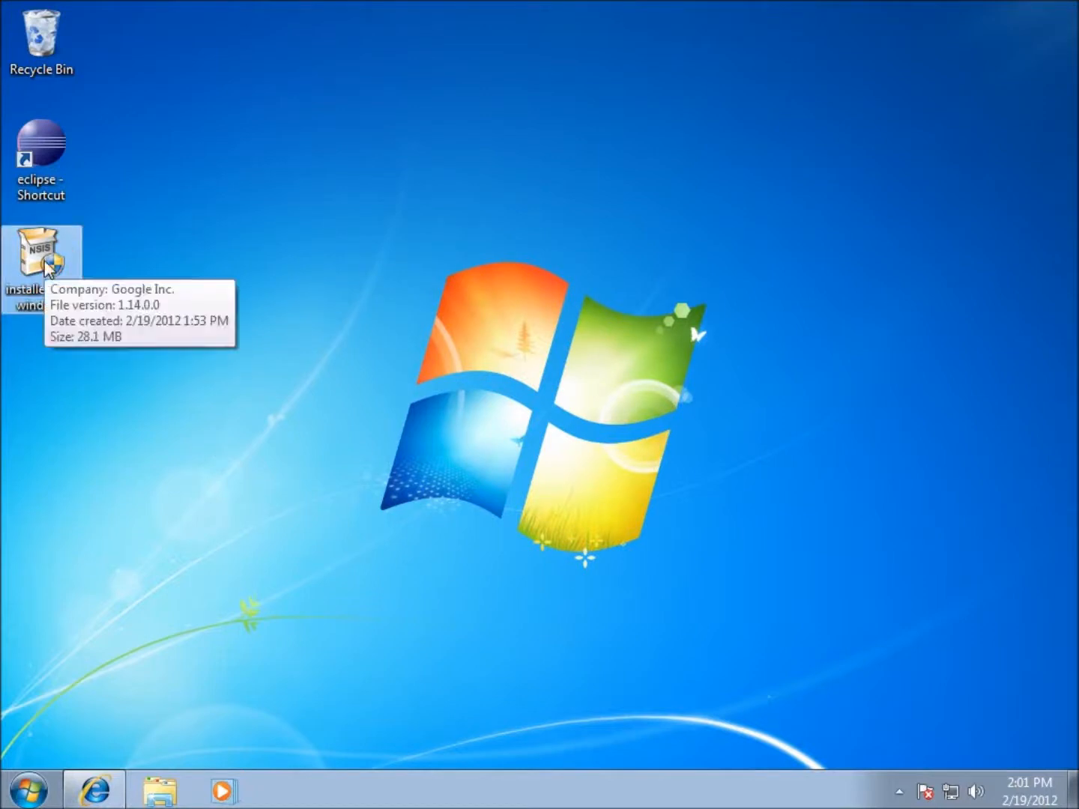
key("Return")
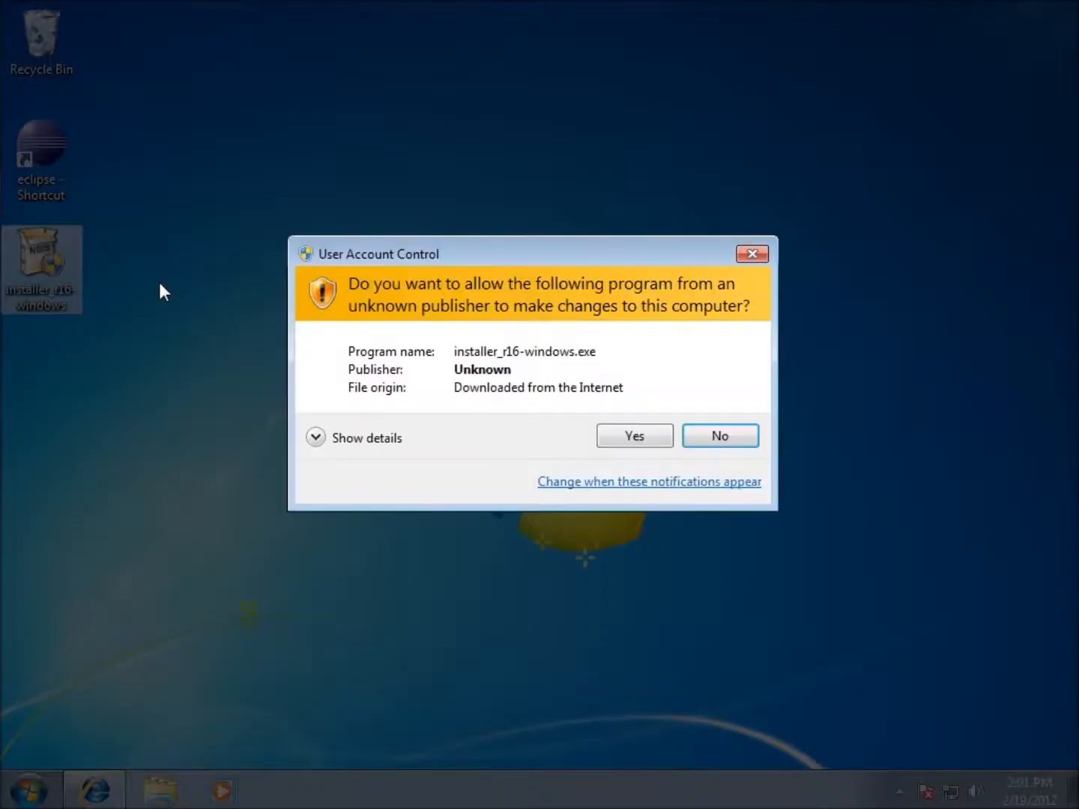
left_click(632, 436)
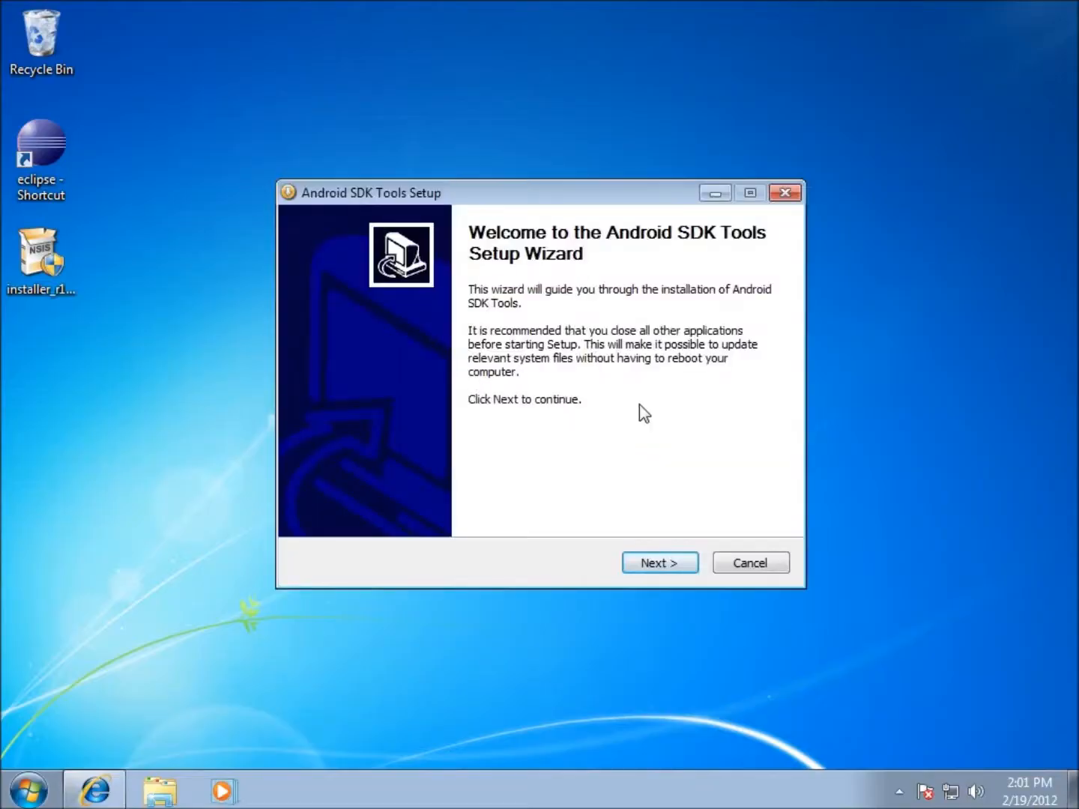
left_click(653, 564)
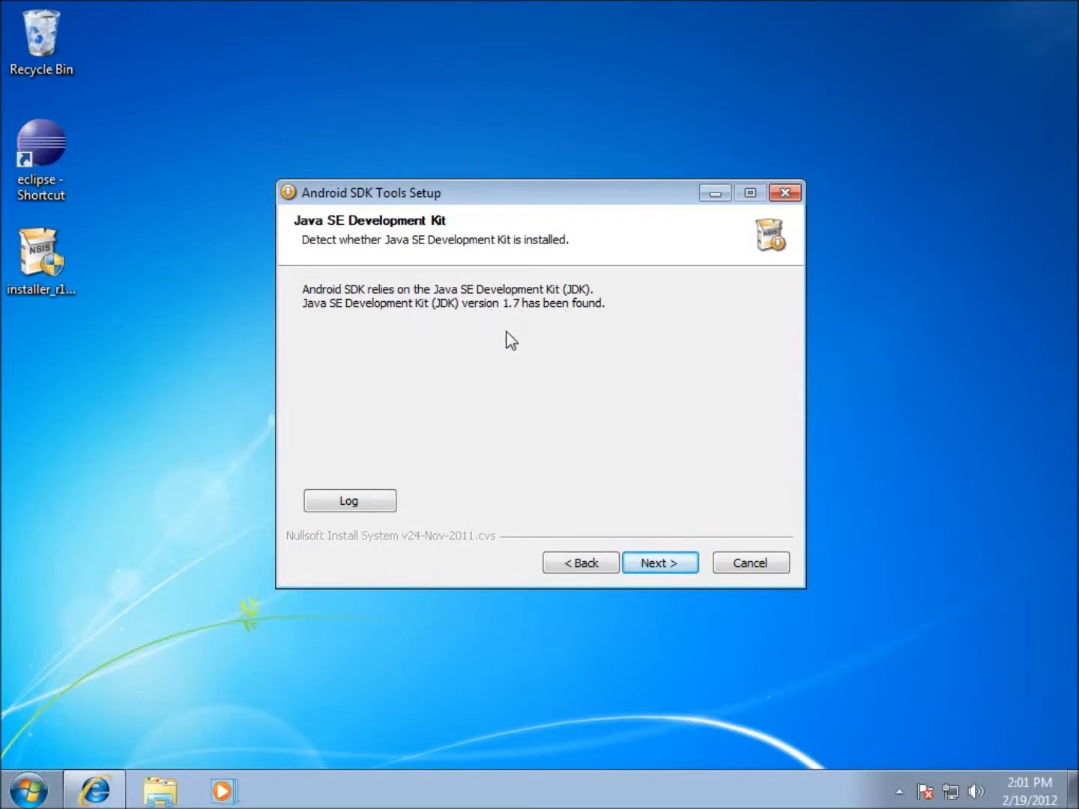
left_click(649, 563)
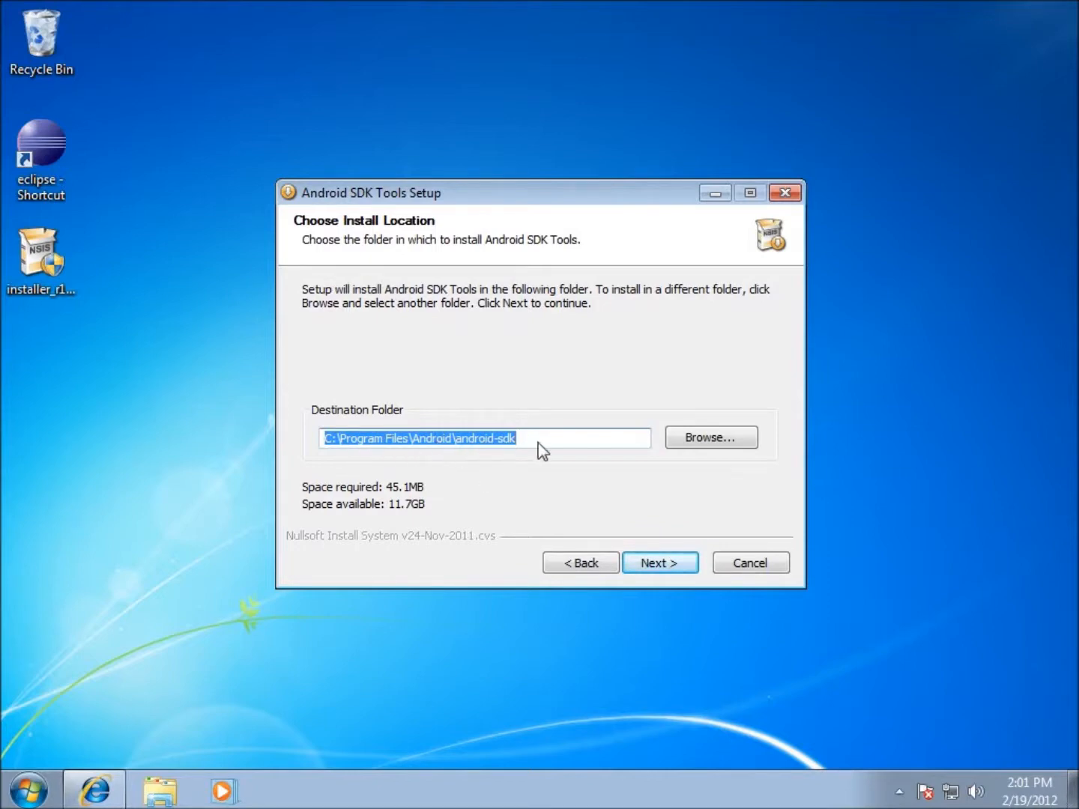
left_click(659, 570)
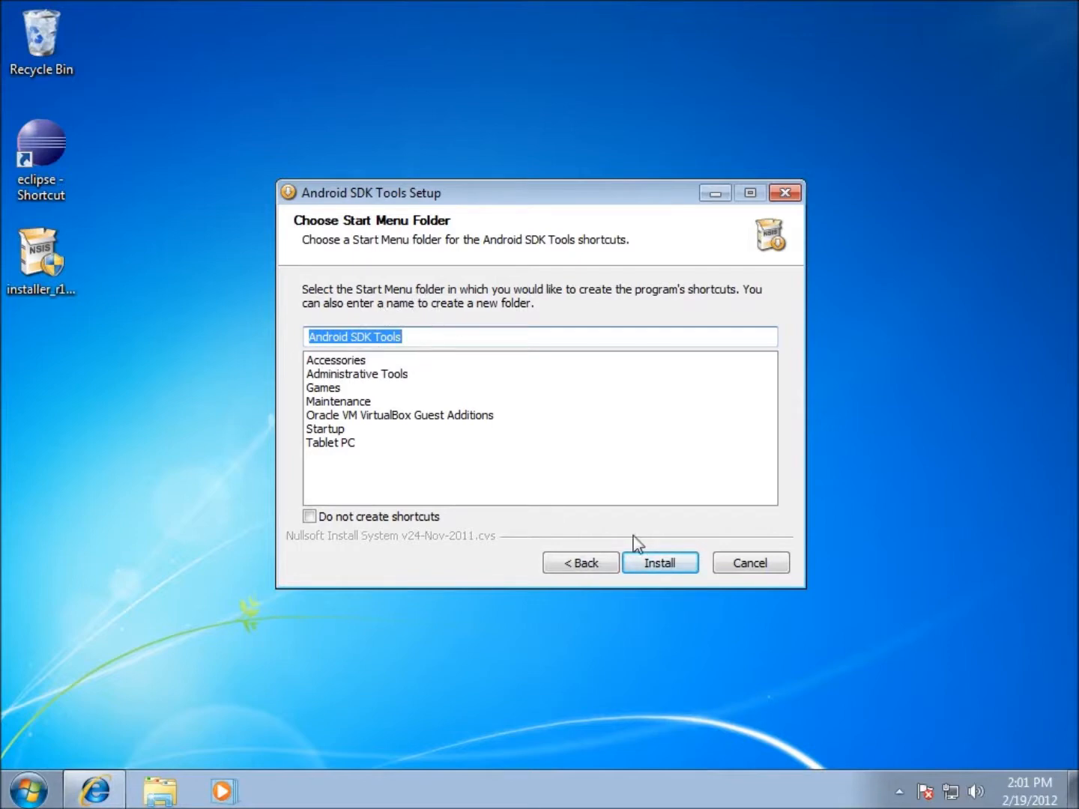
left_click(669, 565)
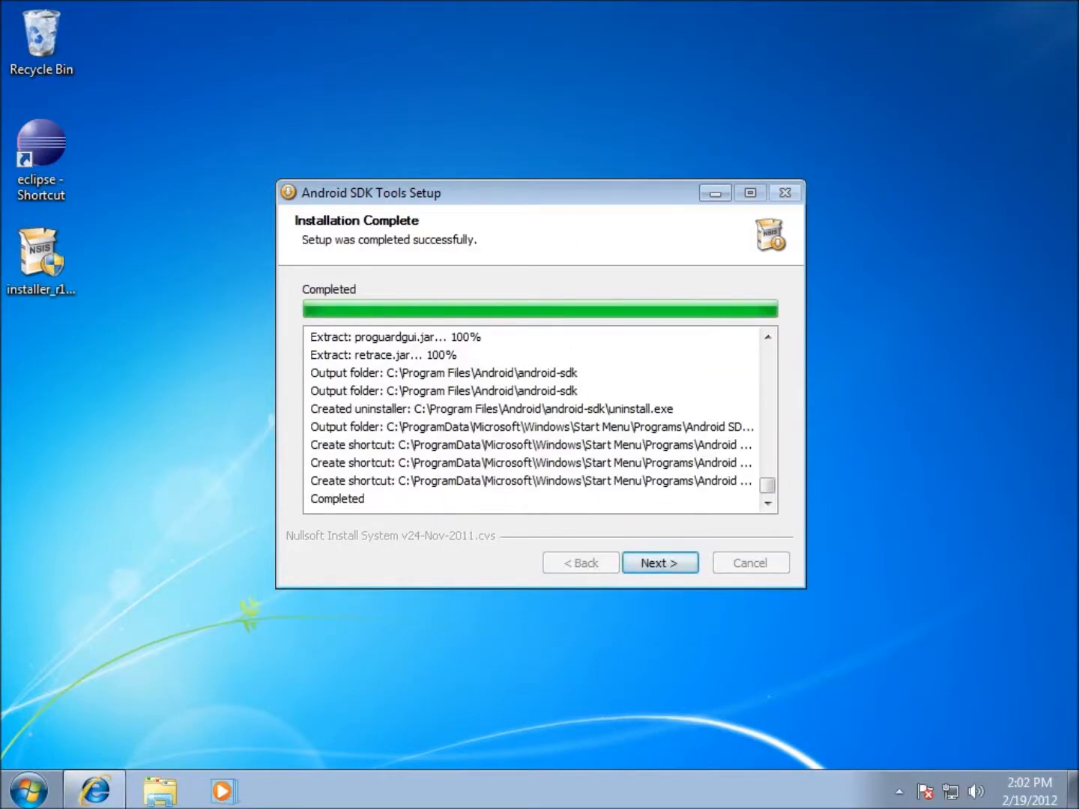
- Finish the setup wizard without starting SDK Manager, and move the installer from the desktop to the Recycle Bin
left_click(660, 563)
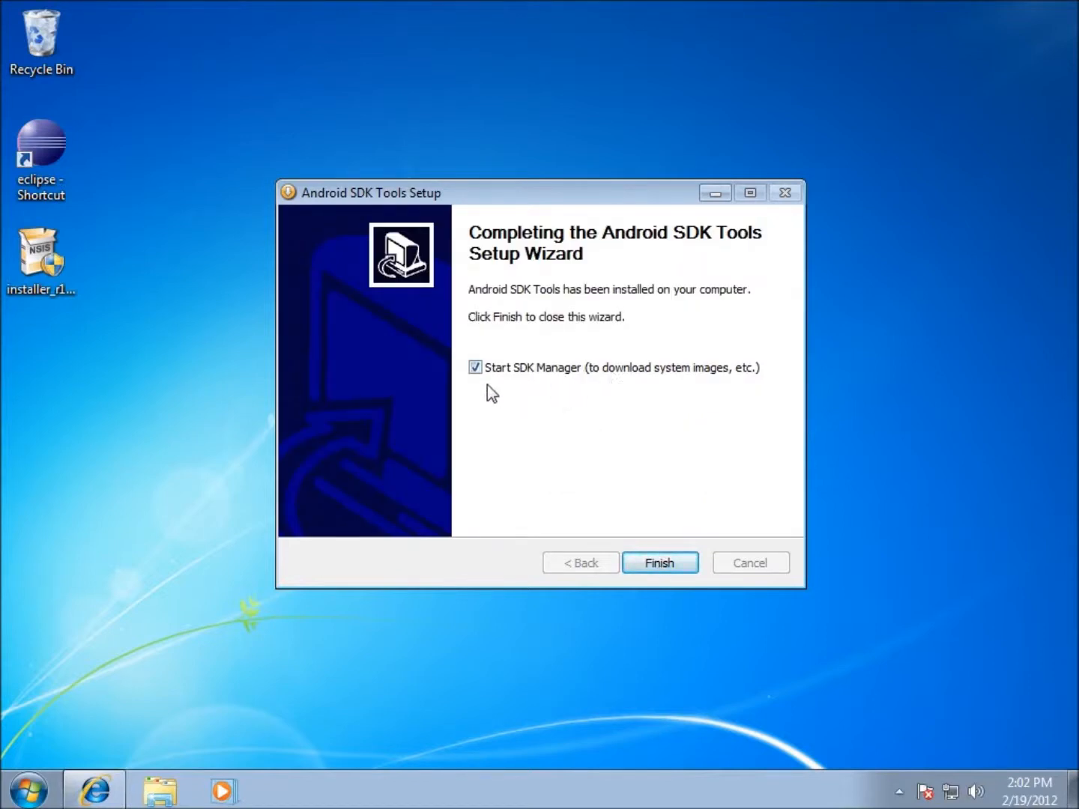
left_click(475, 367)
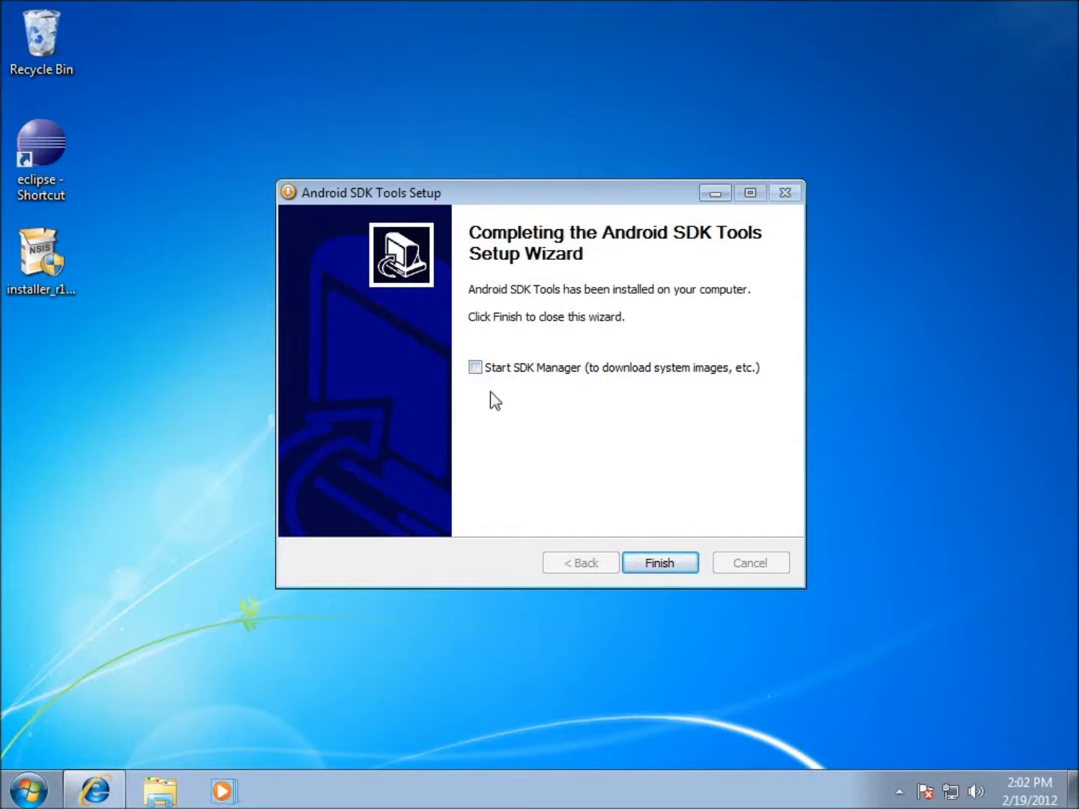
left_click(659, 562)
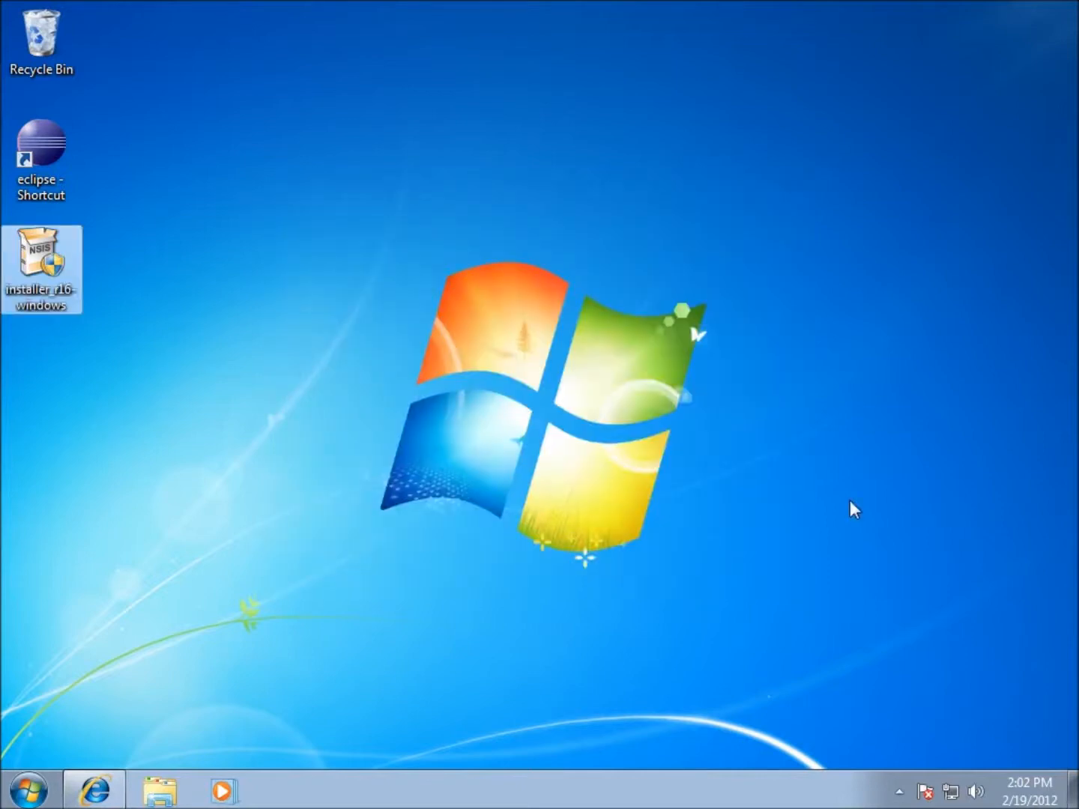
left_click(325, 422)
left_click_drag(22, 253, 43, 47)
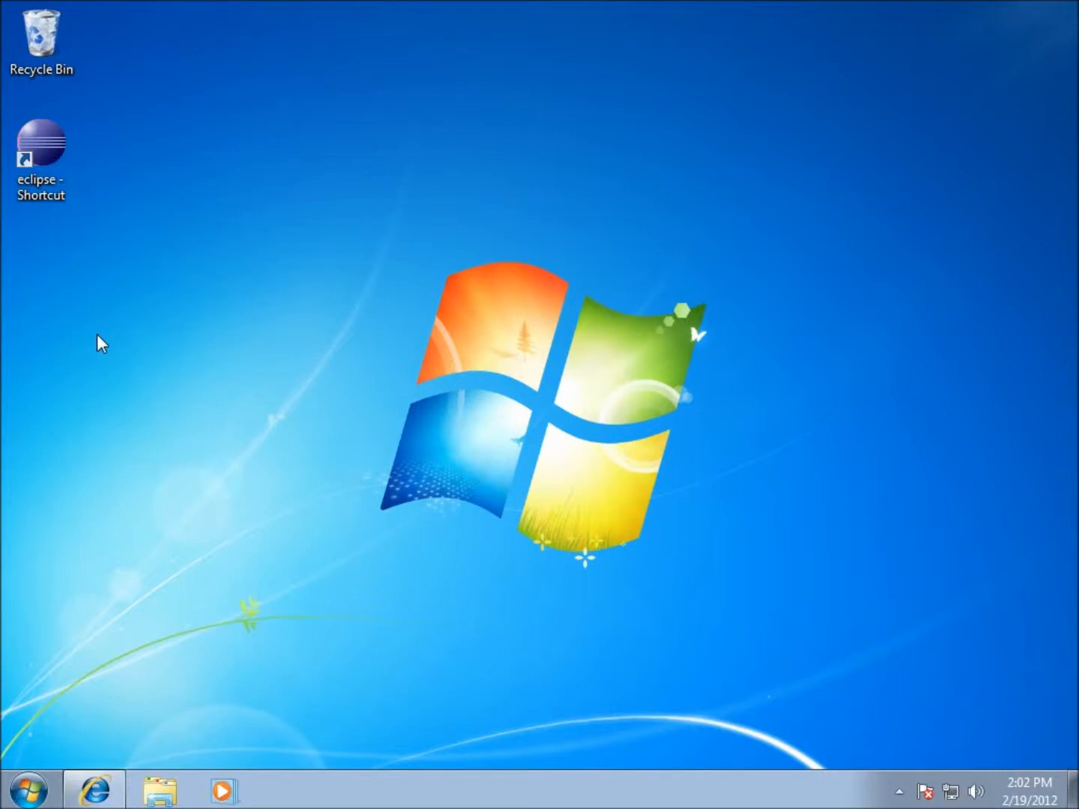
- Open the folder C:\Program Files\Android\android-sdk\tools in Windows Explorer
left_click(30, 792)
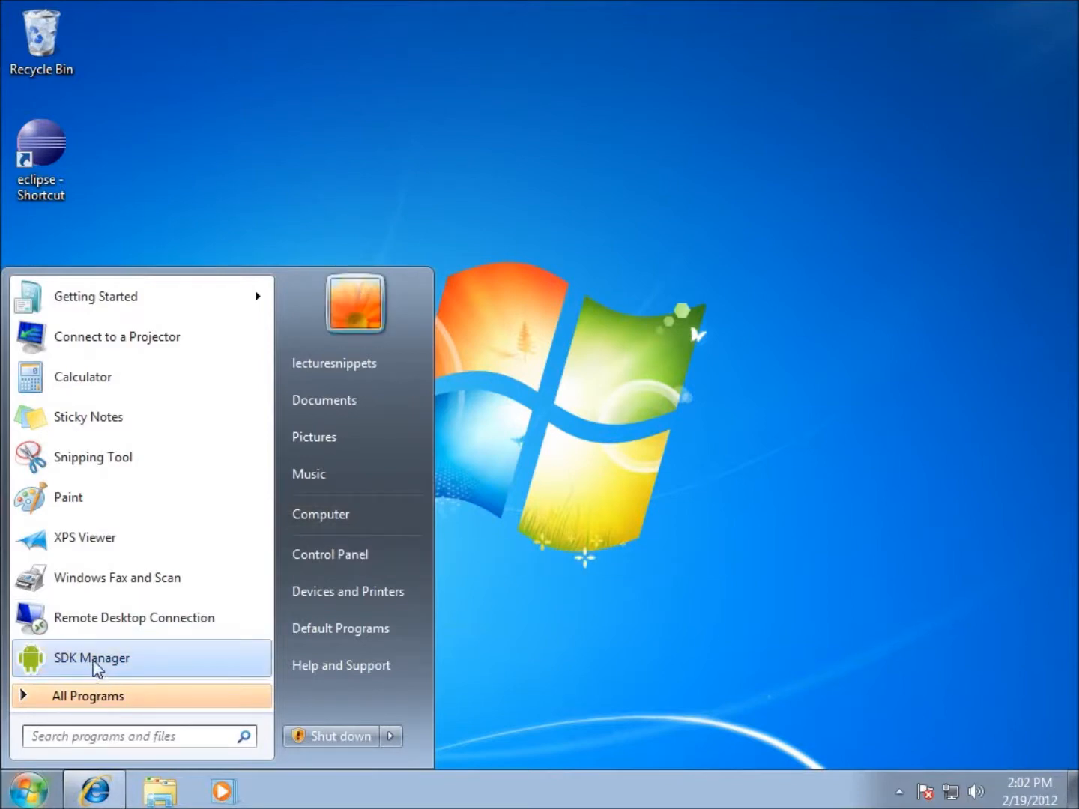
left_click(321, 517)
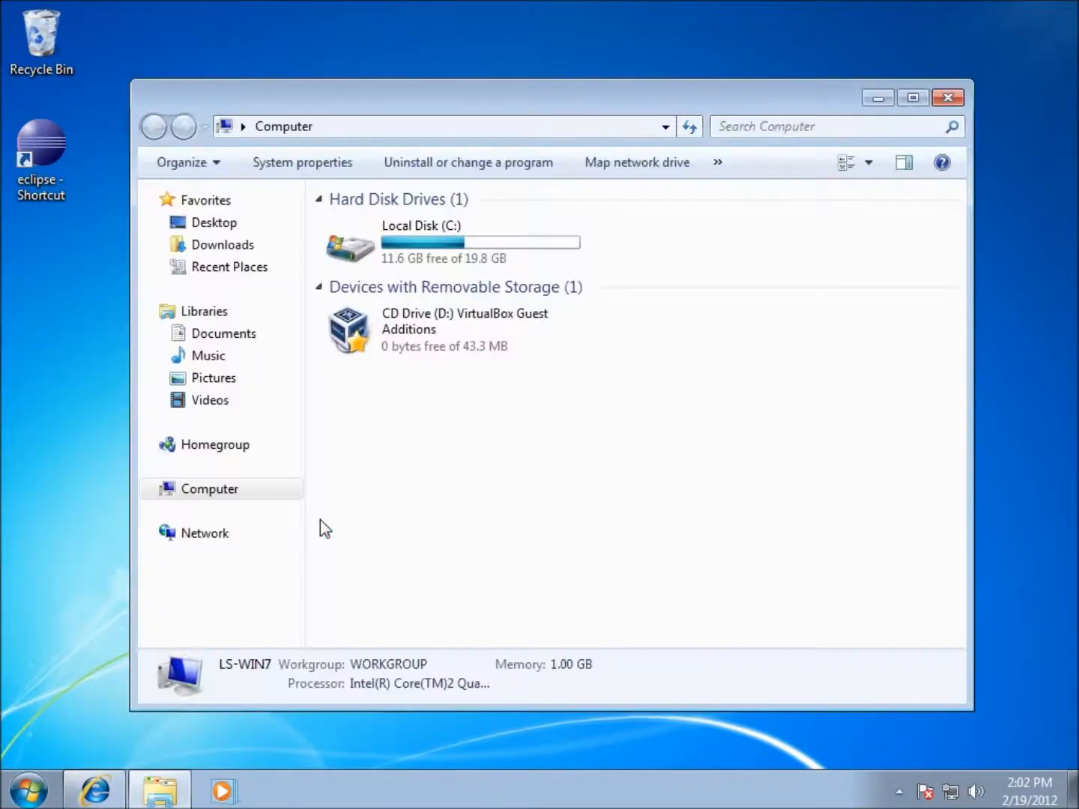
double_click(373, 259)
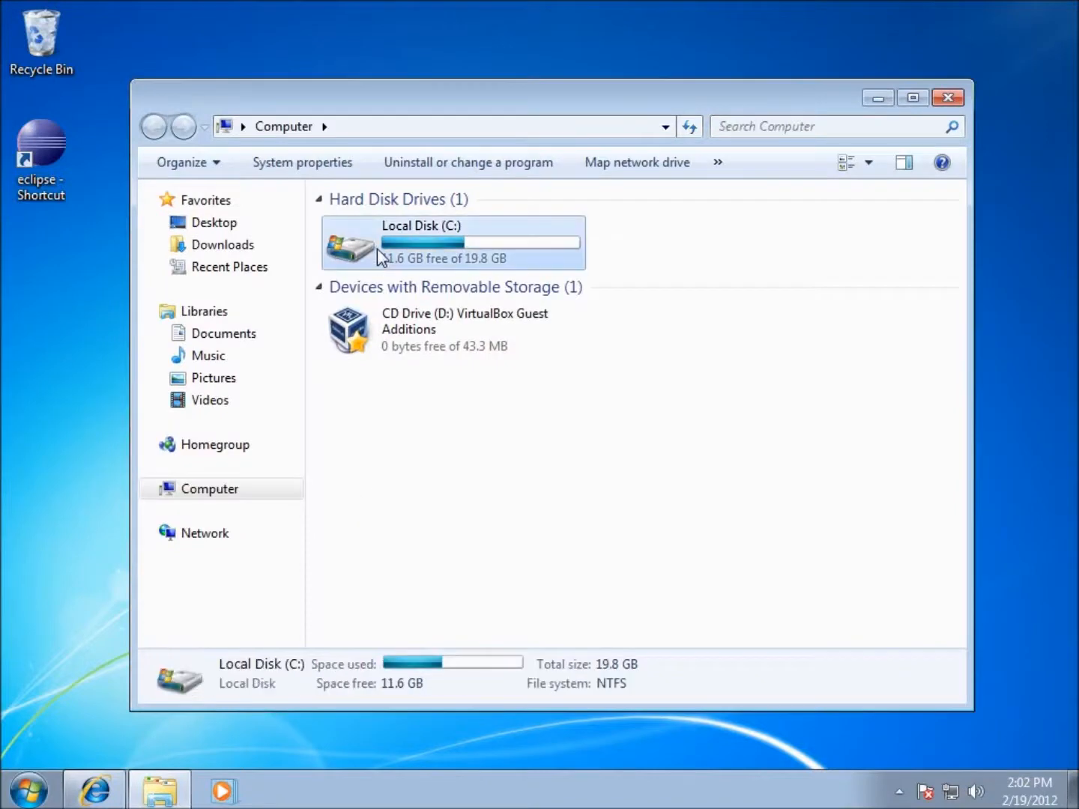
double_click(371, 250)
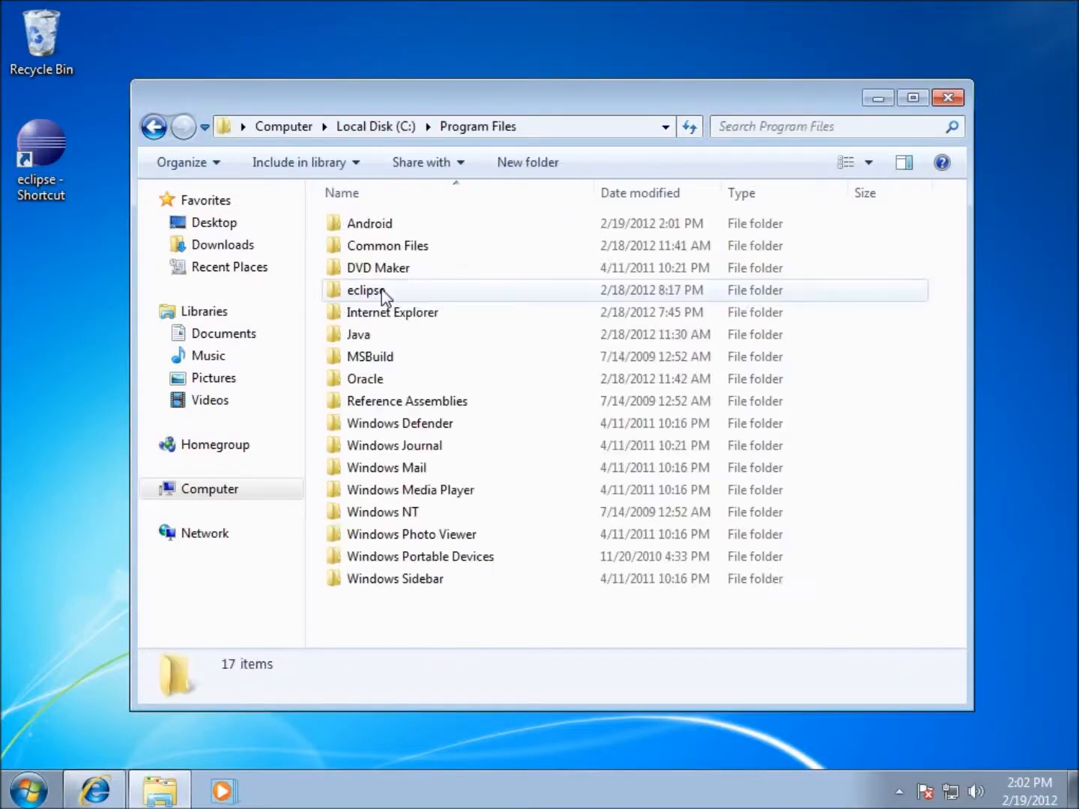
double_click(368, 227)
double_click(371, 226)
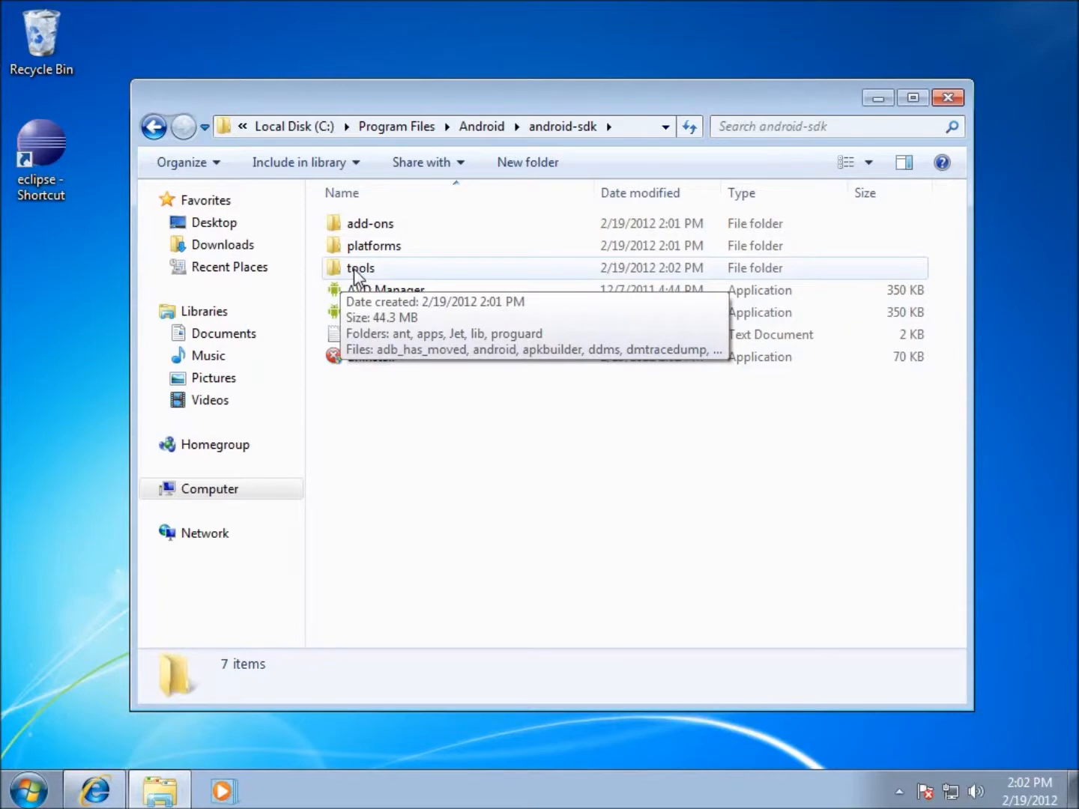
double_click(364, 270)
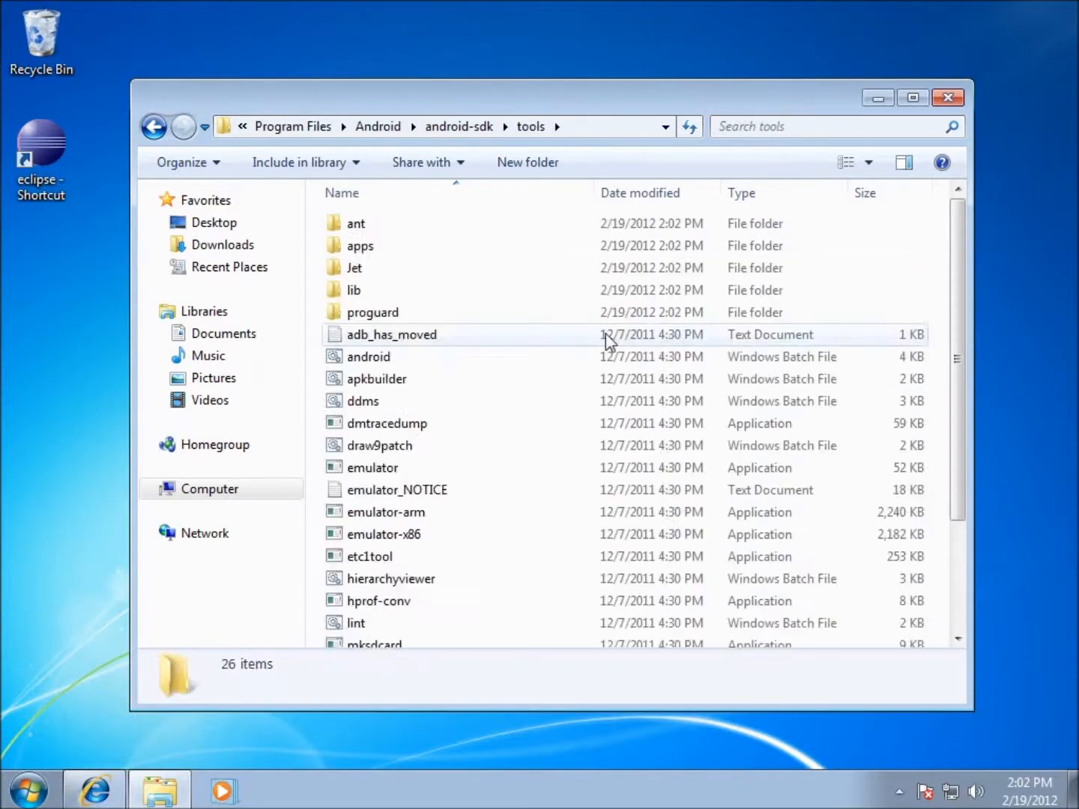
- Copy the full path of the tools folder and close the folder window
left_click(583, 124)
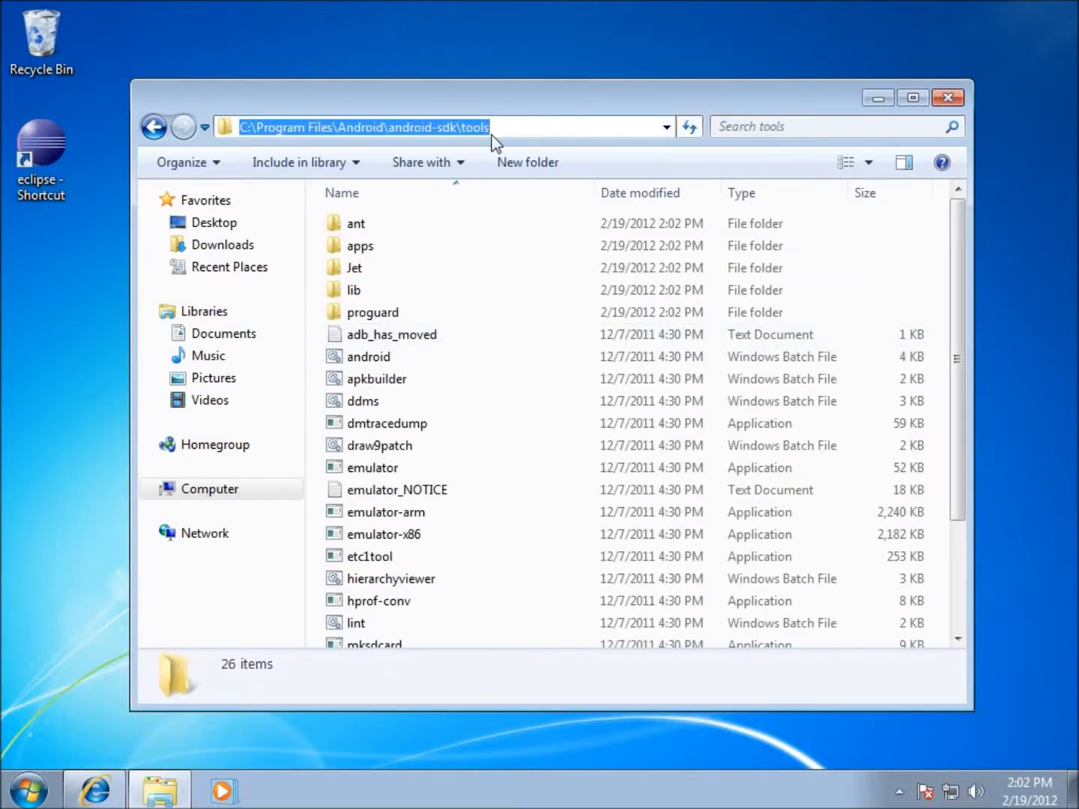
right_click(396, 128)
left_click(443, 198)
left_click(948, 98)
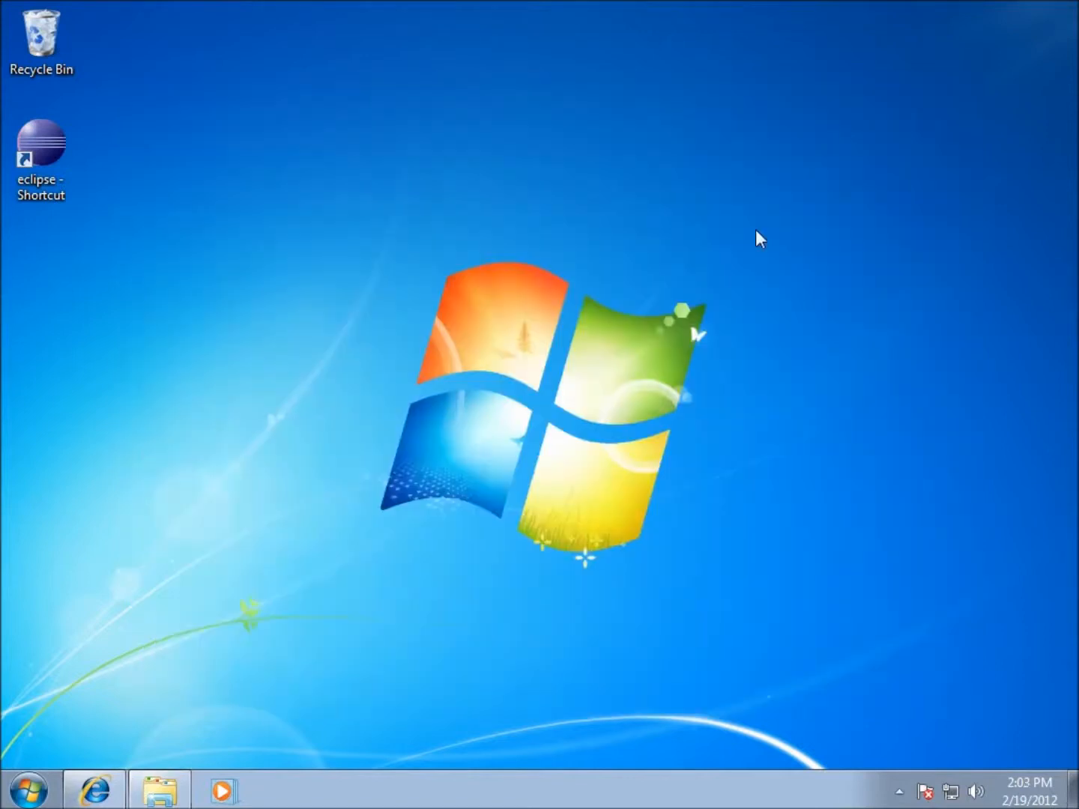
- Open the computer's system properties at the advanced system settings
left_click(30, 785)
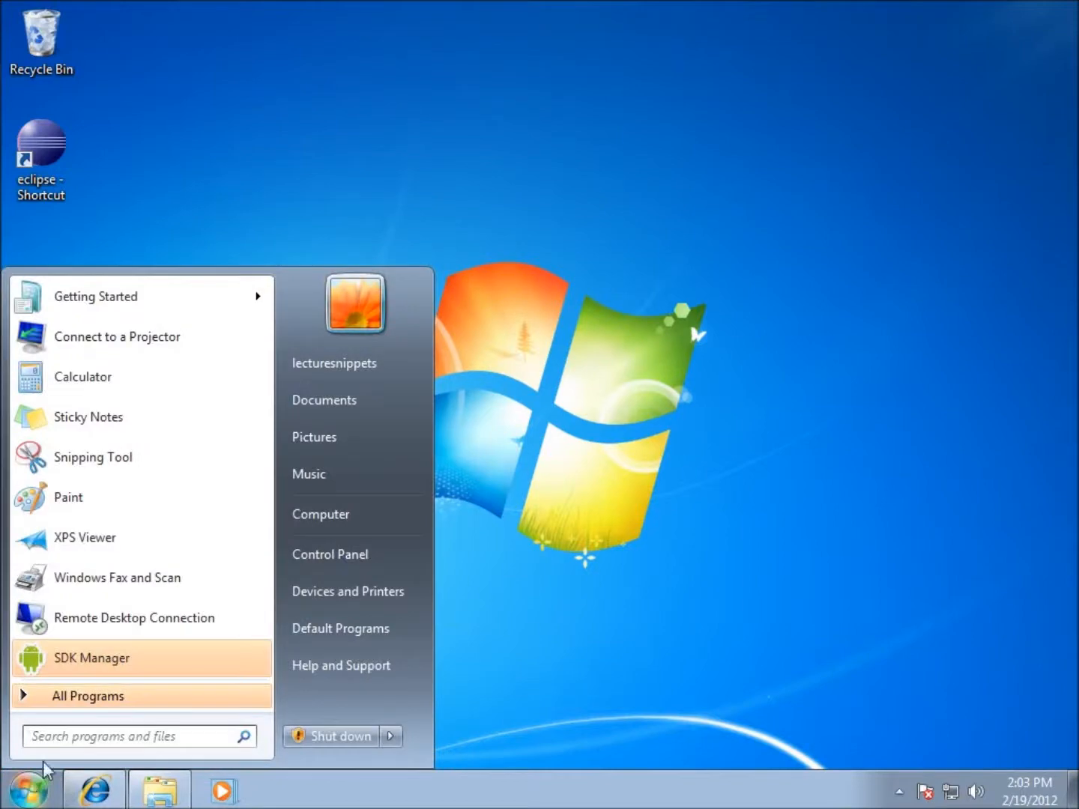
right_click(341, 518)
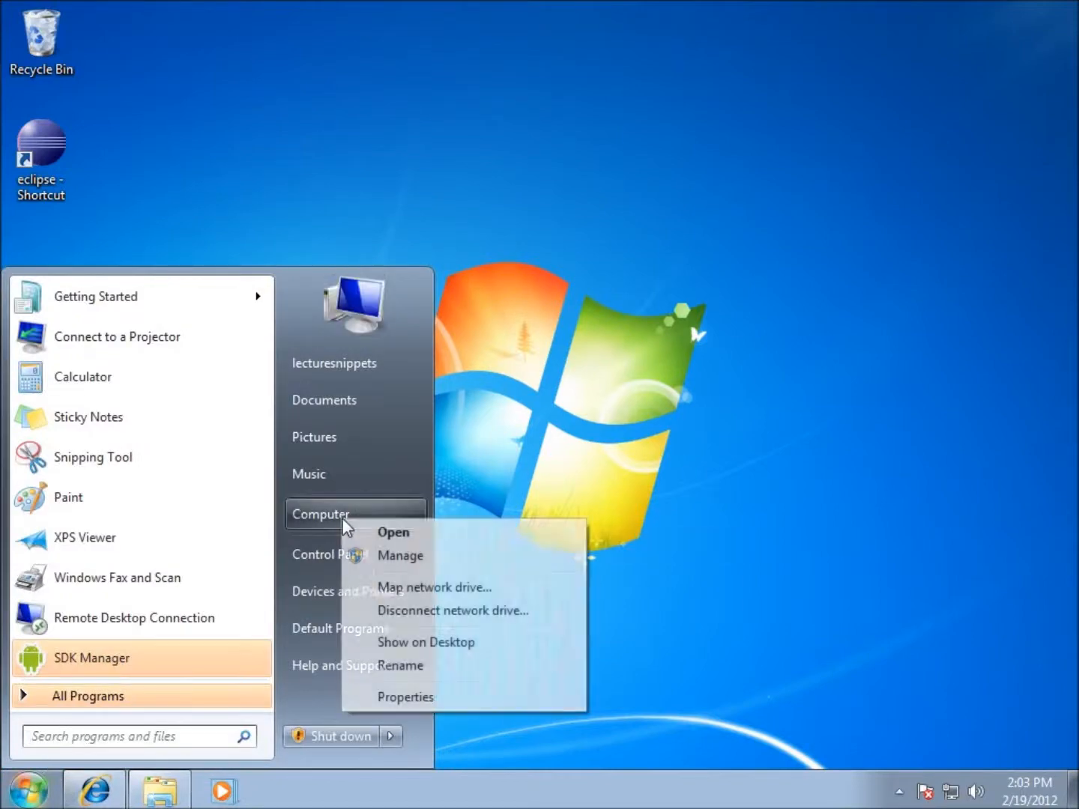
left_click(417, 699)
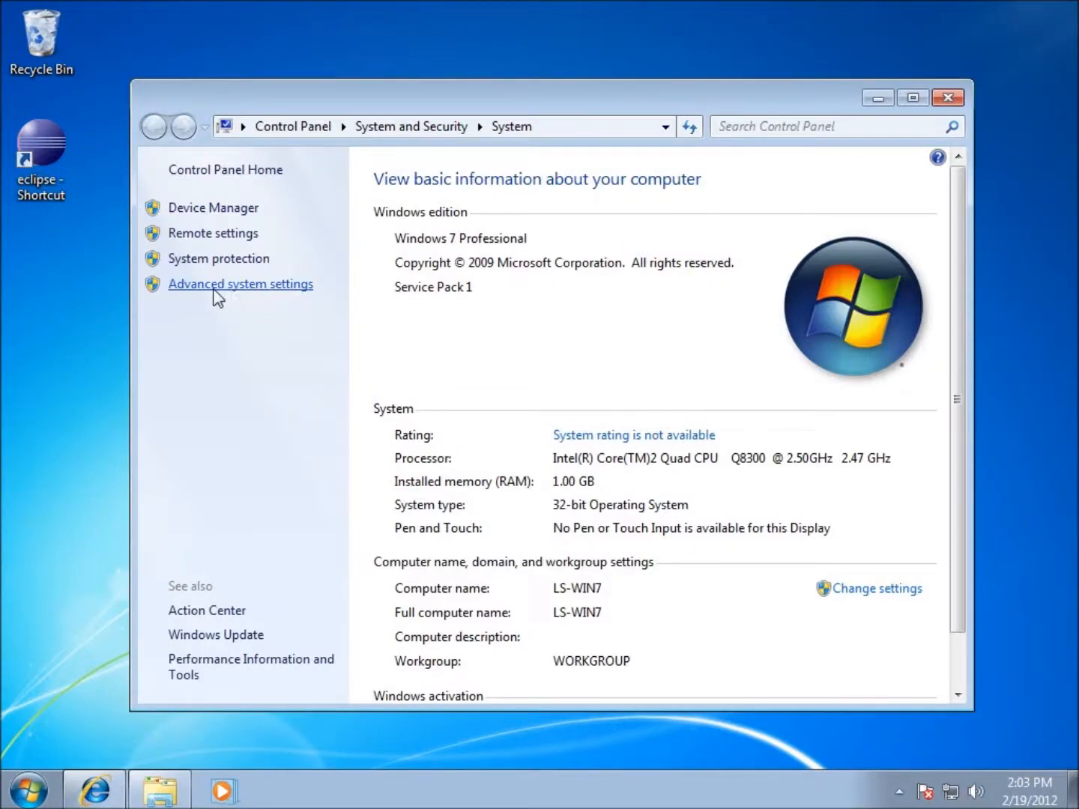
left_click(218, 286)
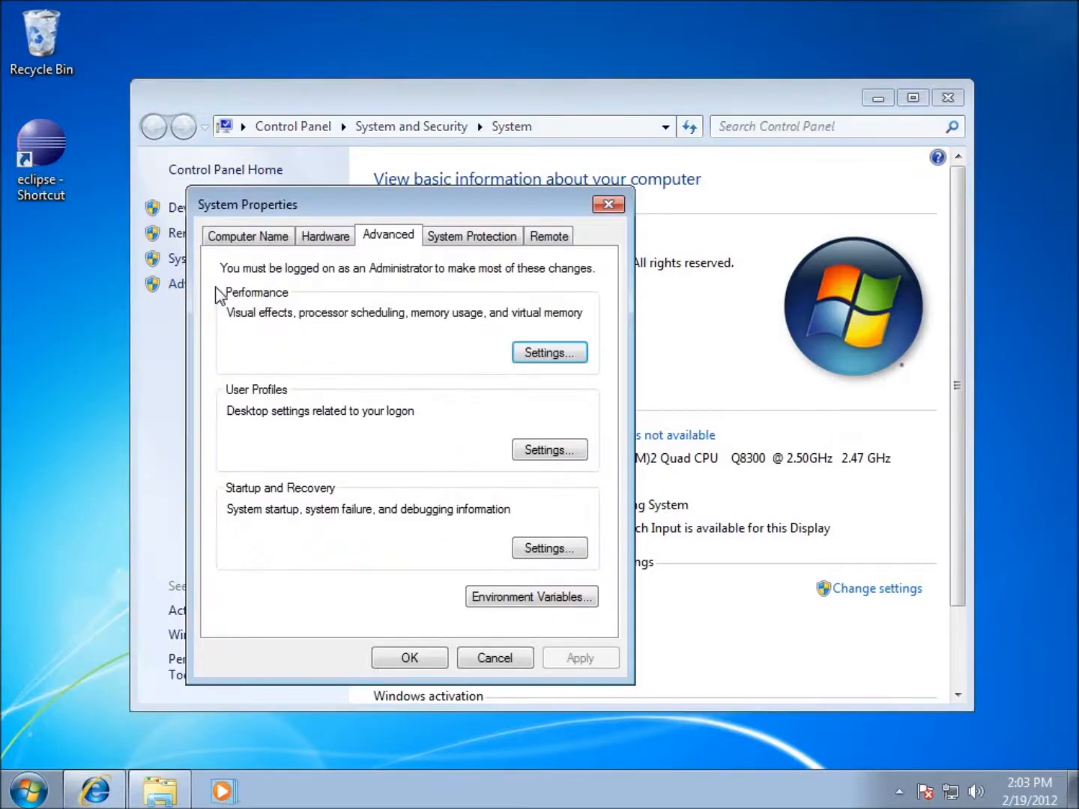
- Append a semicolon and the copied path C:\Program Files\Android\android-sdk\tools to the system Path variable, save it and close the system windows
left_click(541, 598)
left_click_drag(580, 532, 580, 544)
left_click(268, 554)
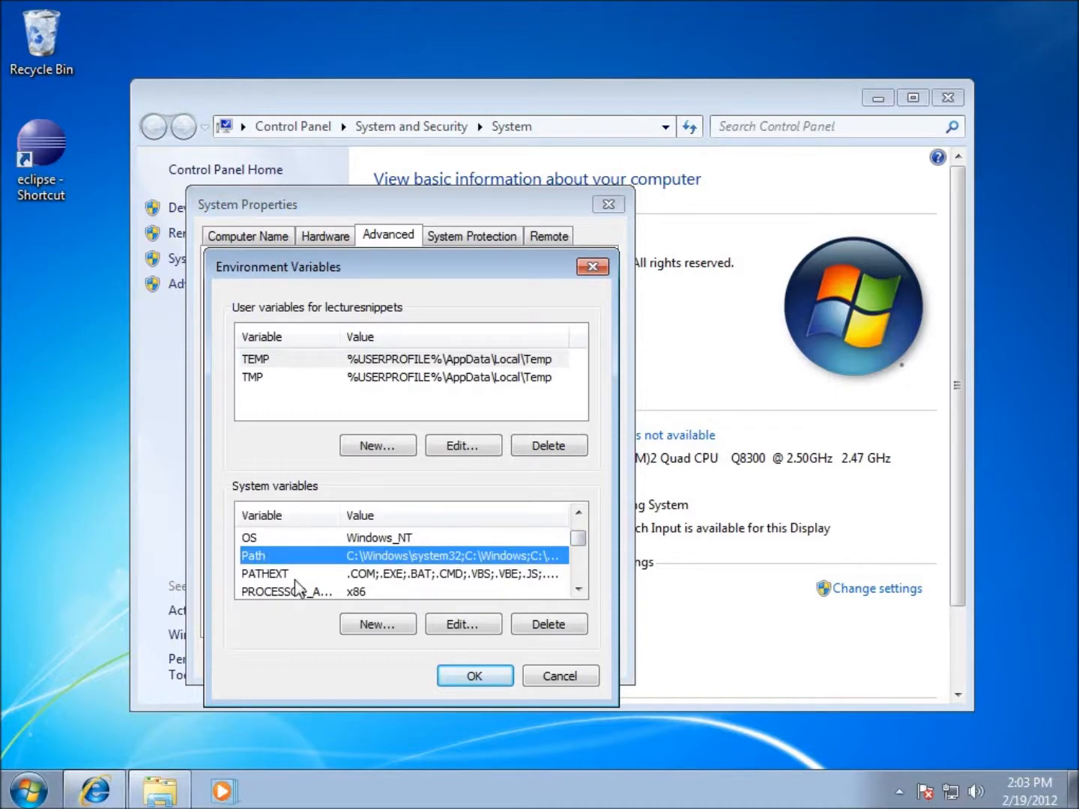
left_click(457, 626)
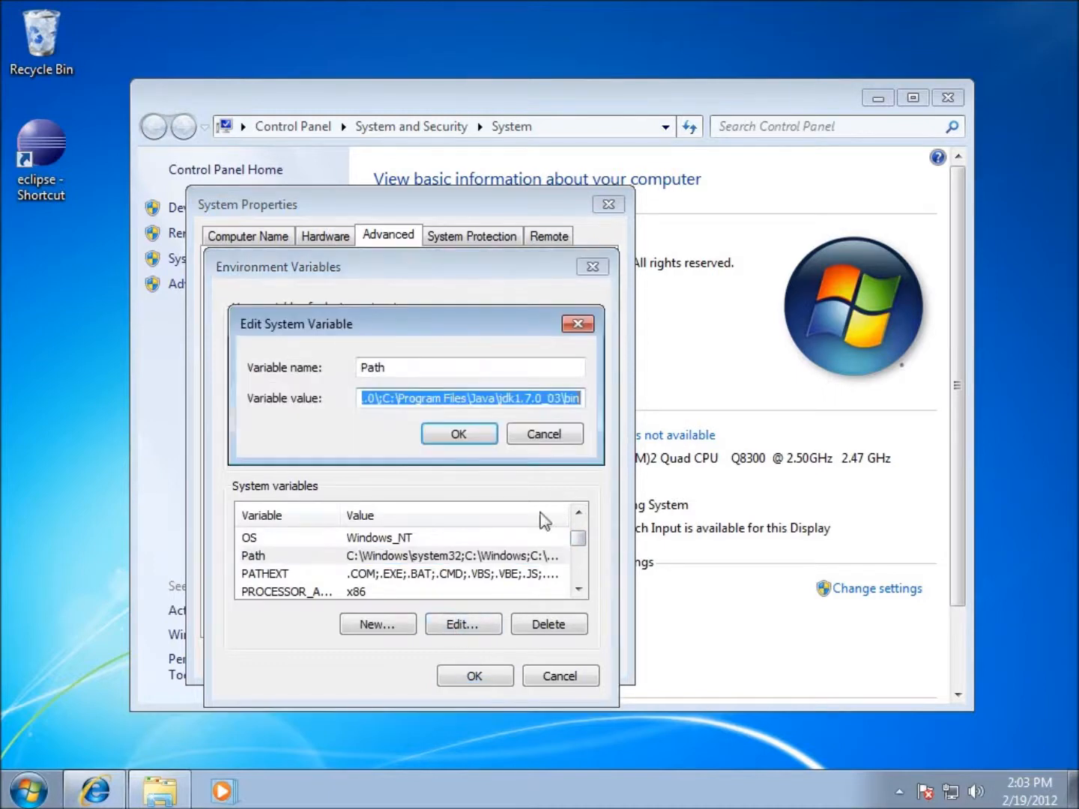
left_click(578, 402)
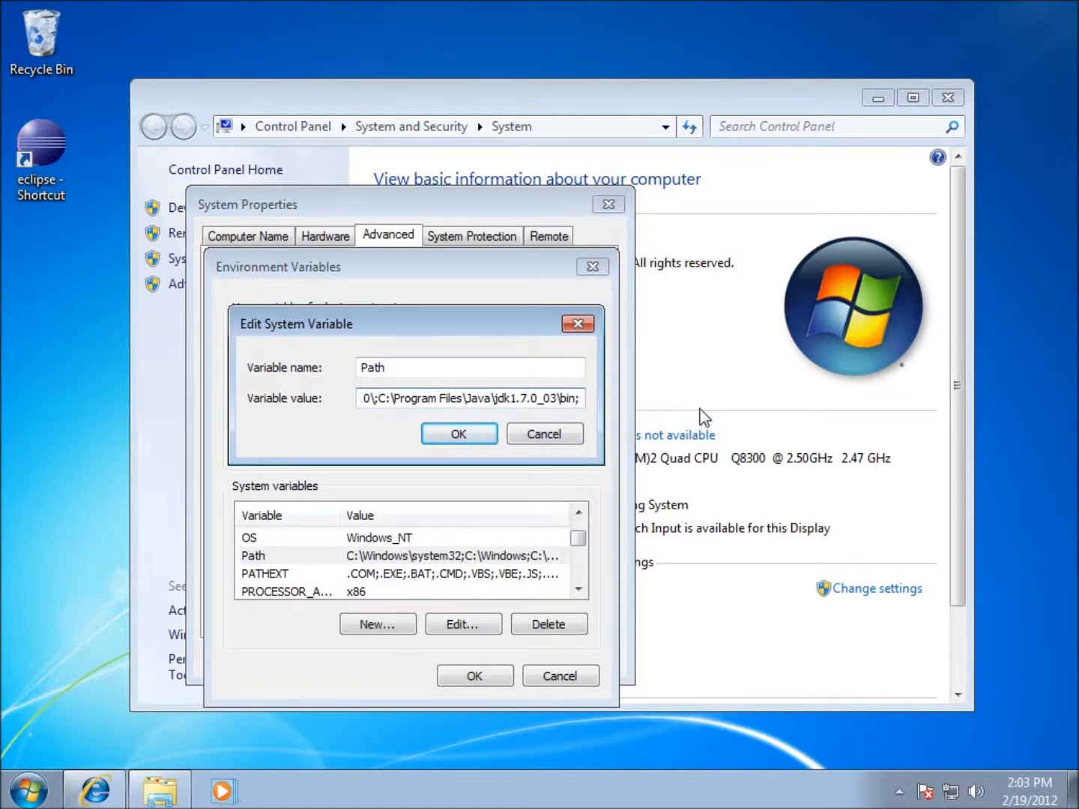
key("ctrl+v")
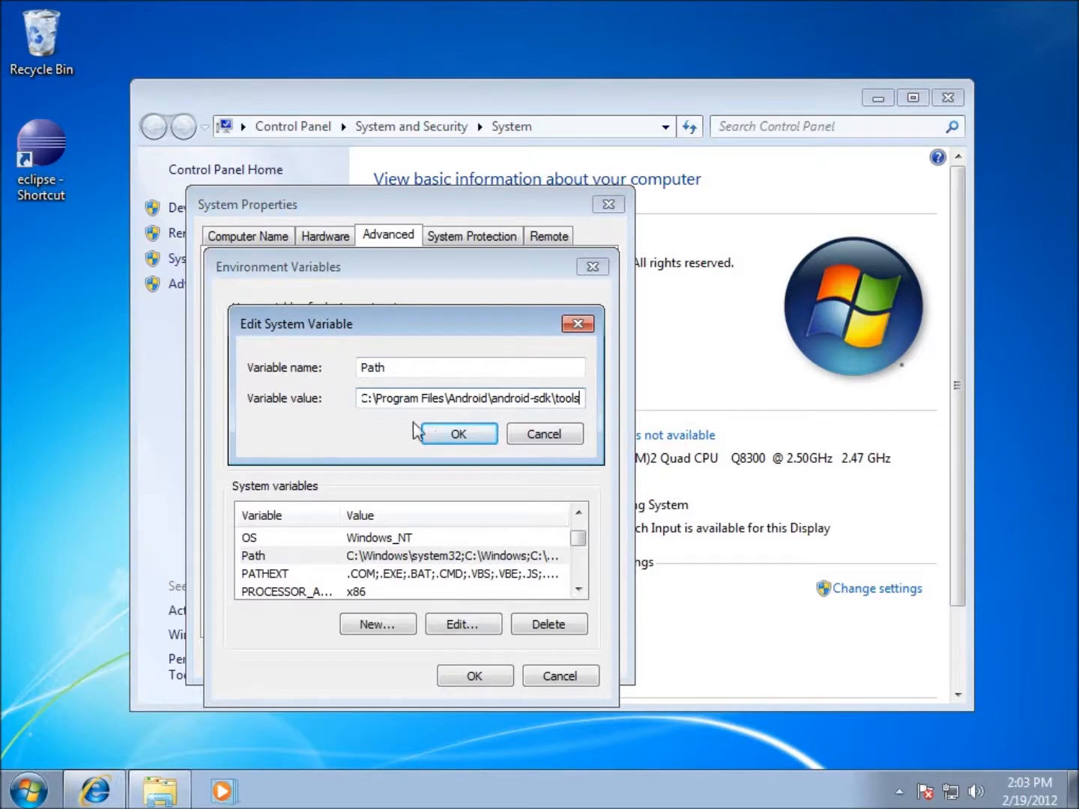
left_click(451, 440)
left_click(472, 676)
left_click(413, 659)
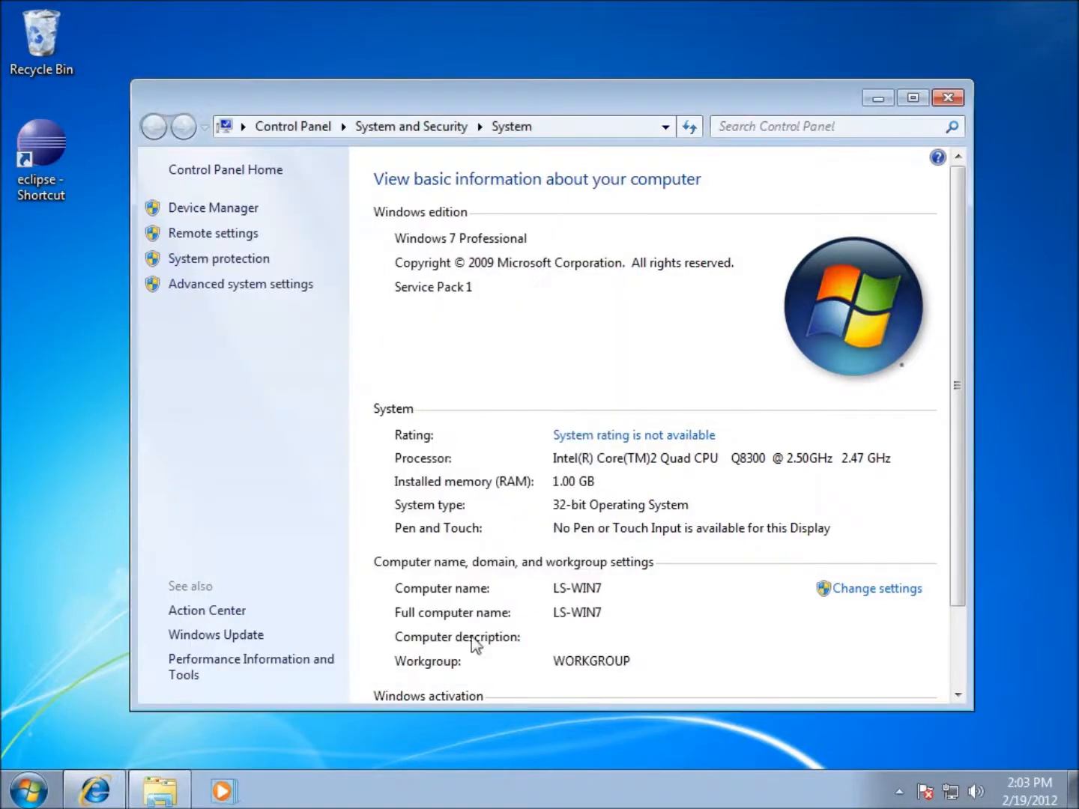
left_click(953, 97)
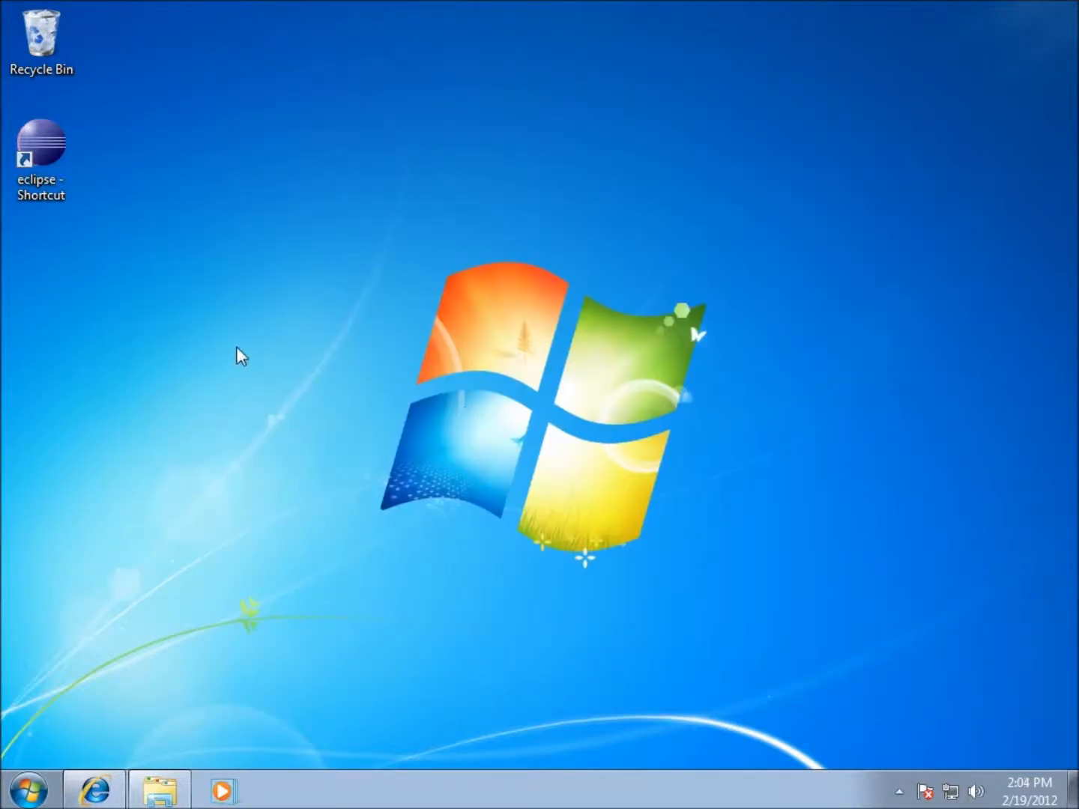
- Run Eclipse as administrator from its desktop shortcut and accept the suggested workspace as the default without being asked again
right_click(45, 148)
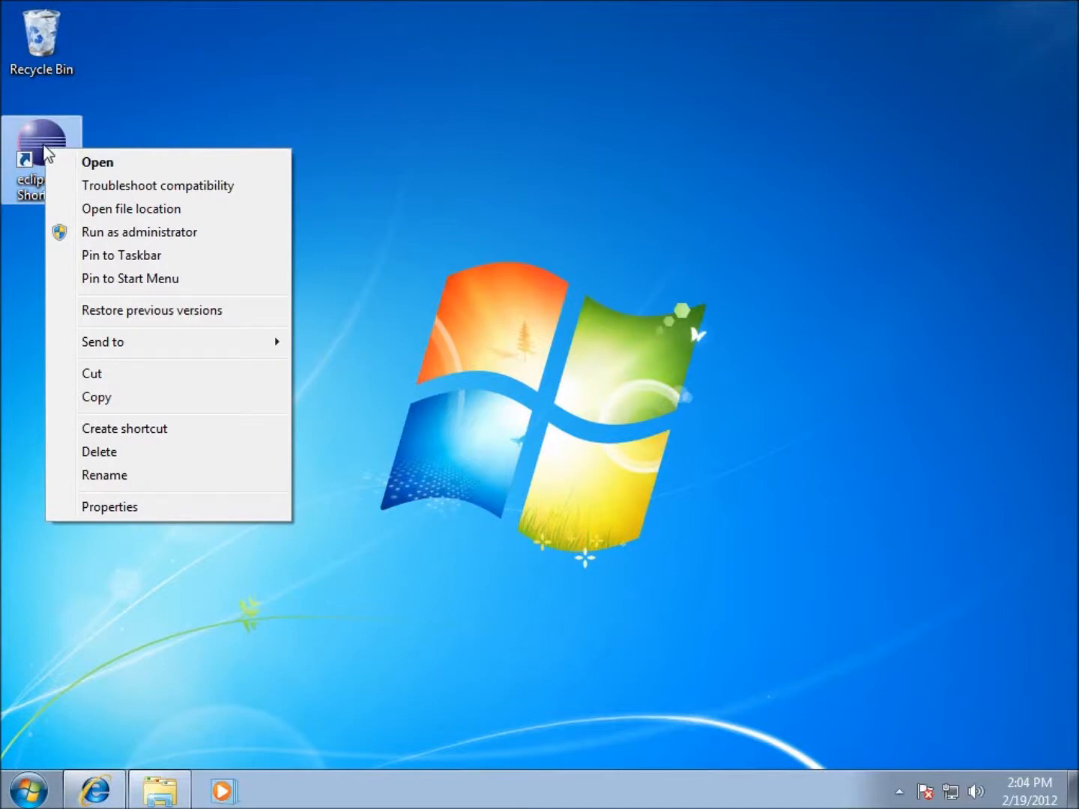
left_click(110, 233)
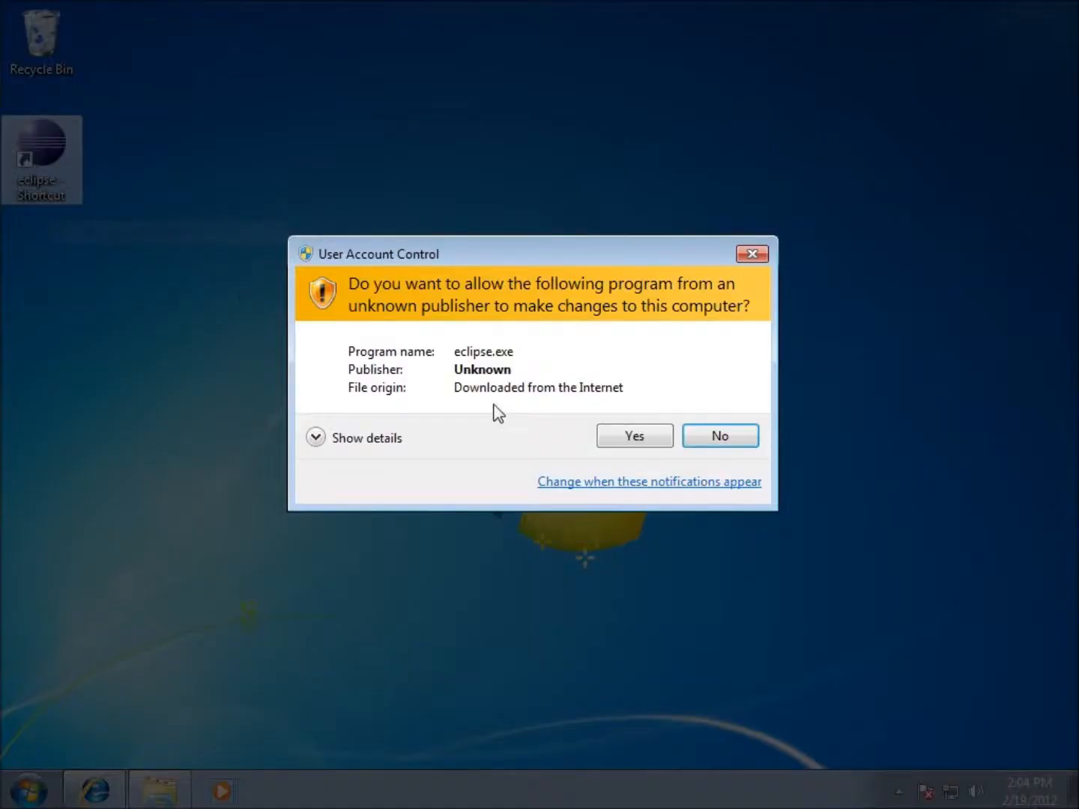
left_click(629, 436)
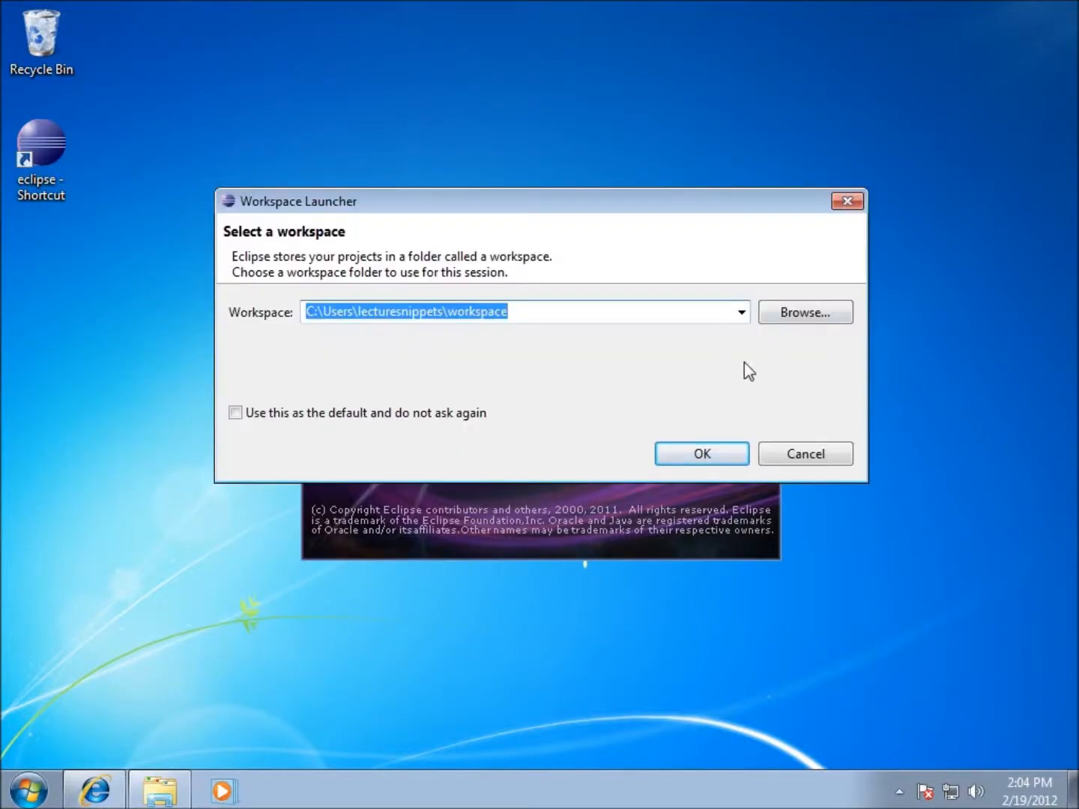
left_click(237, 414)
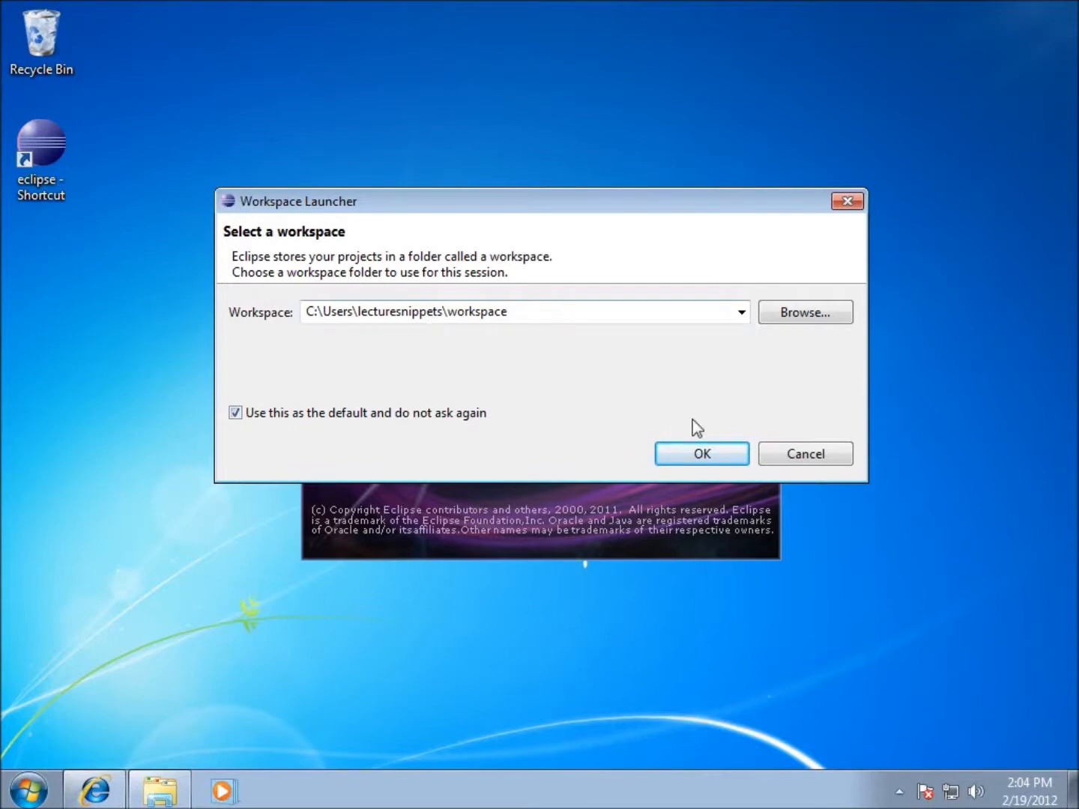
left_click(702, 456)
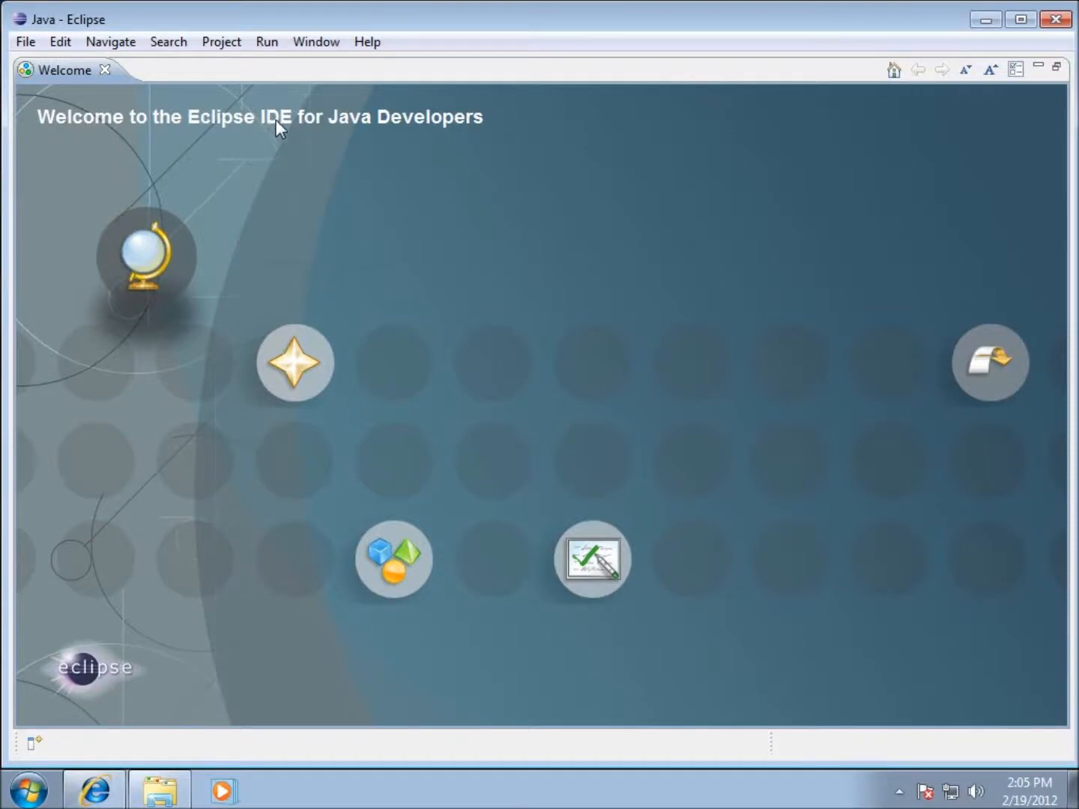
left_click(368, 41)
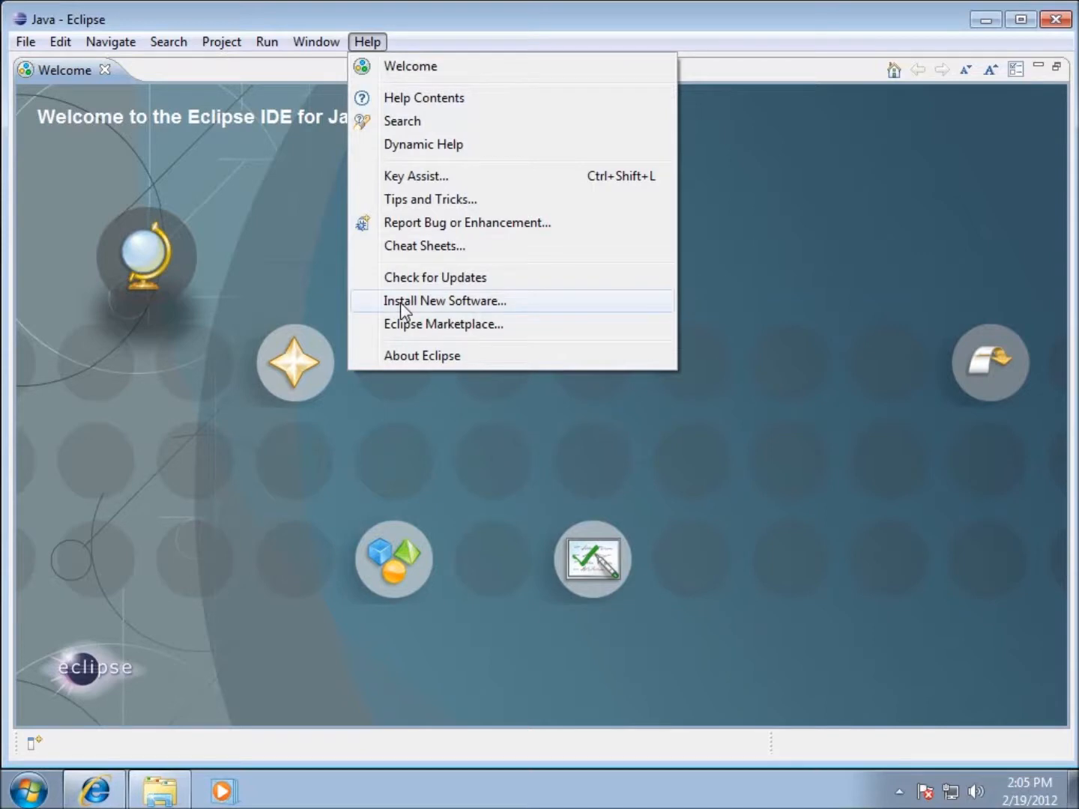
left_click(452, 301)
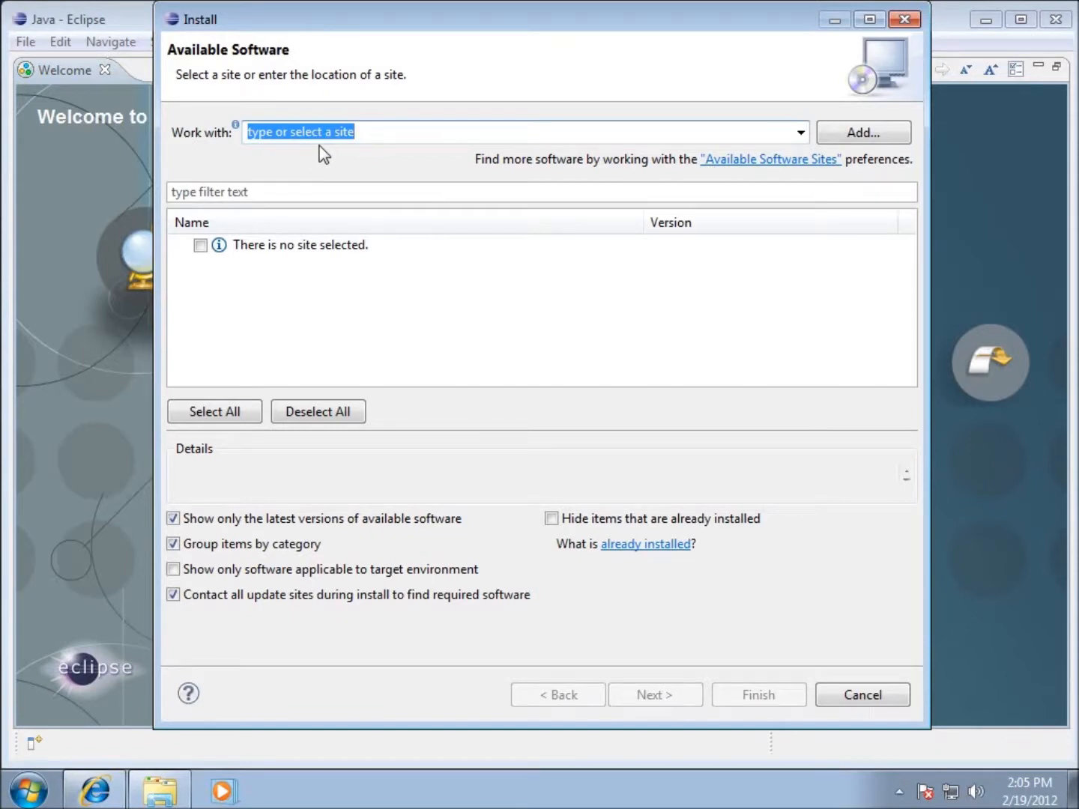
type("https:")
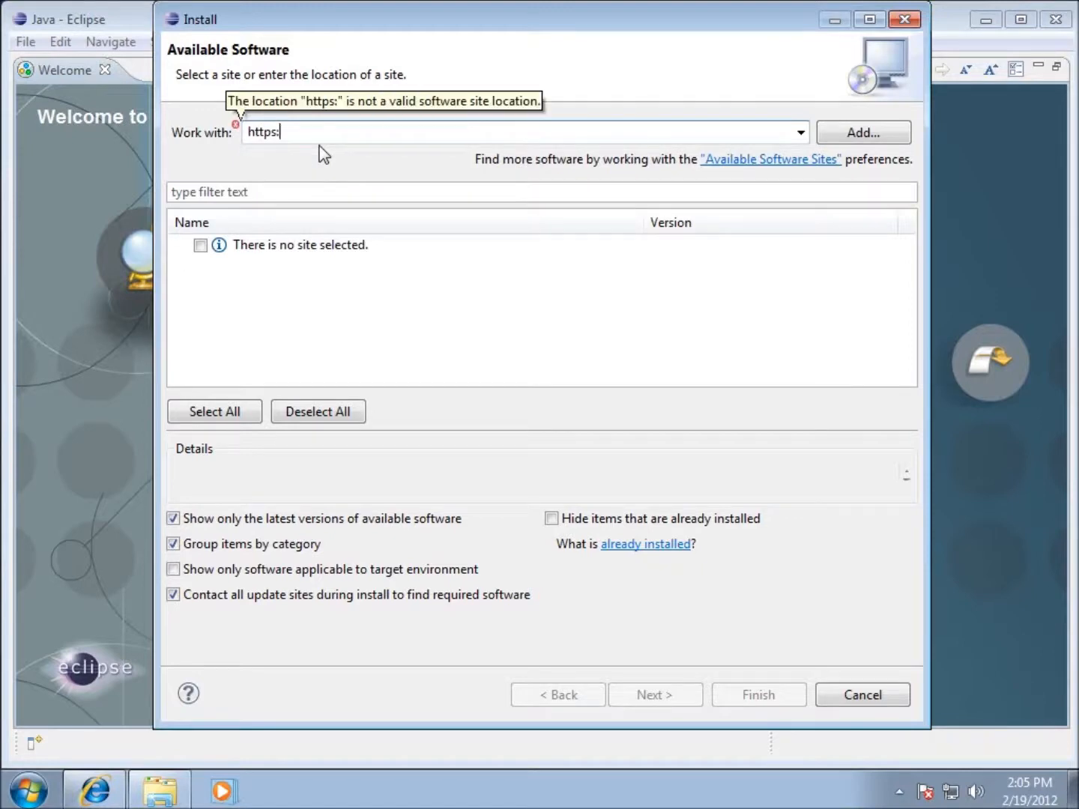
type("//")
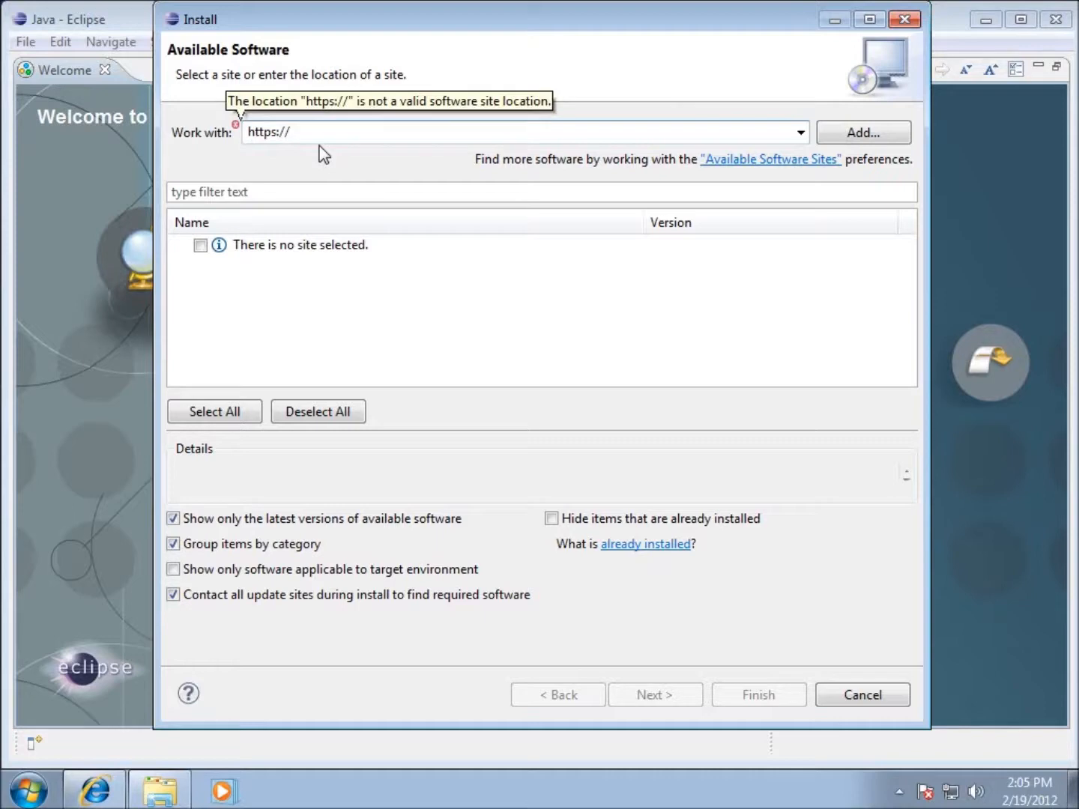
type("dl")
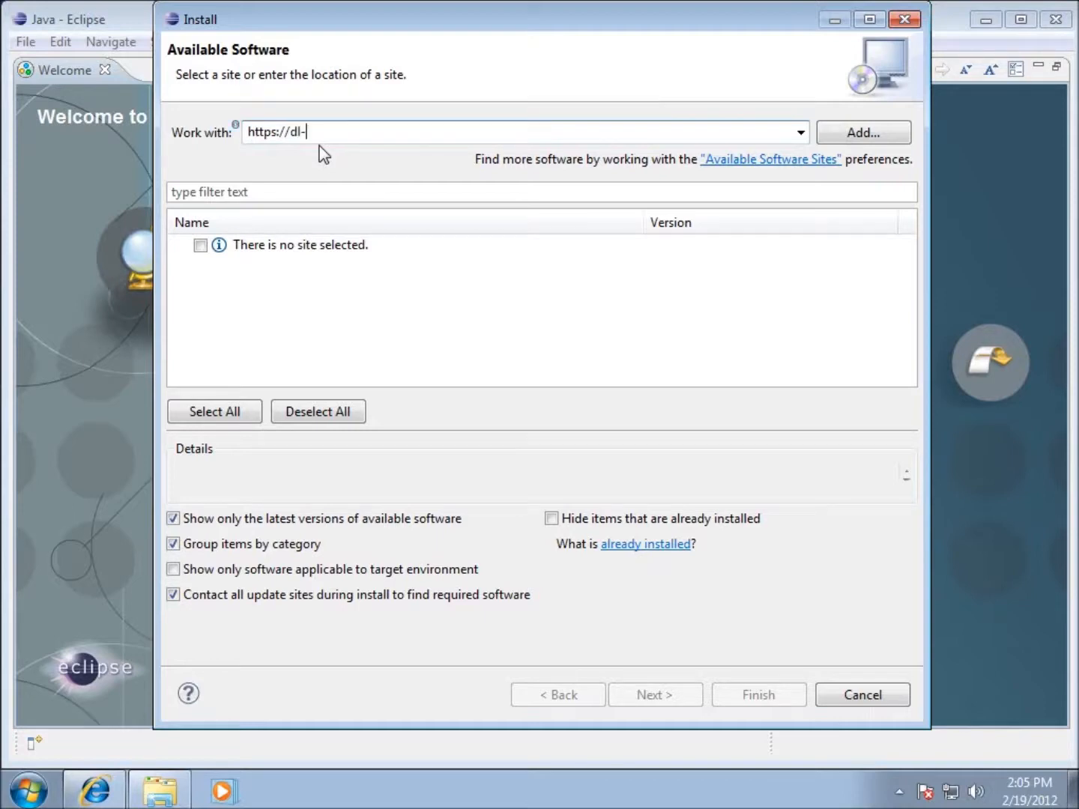
type("-ssl.google.com/android/eclipse/")
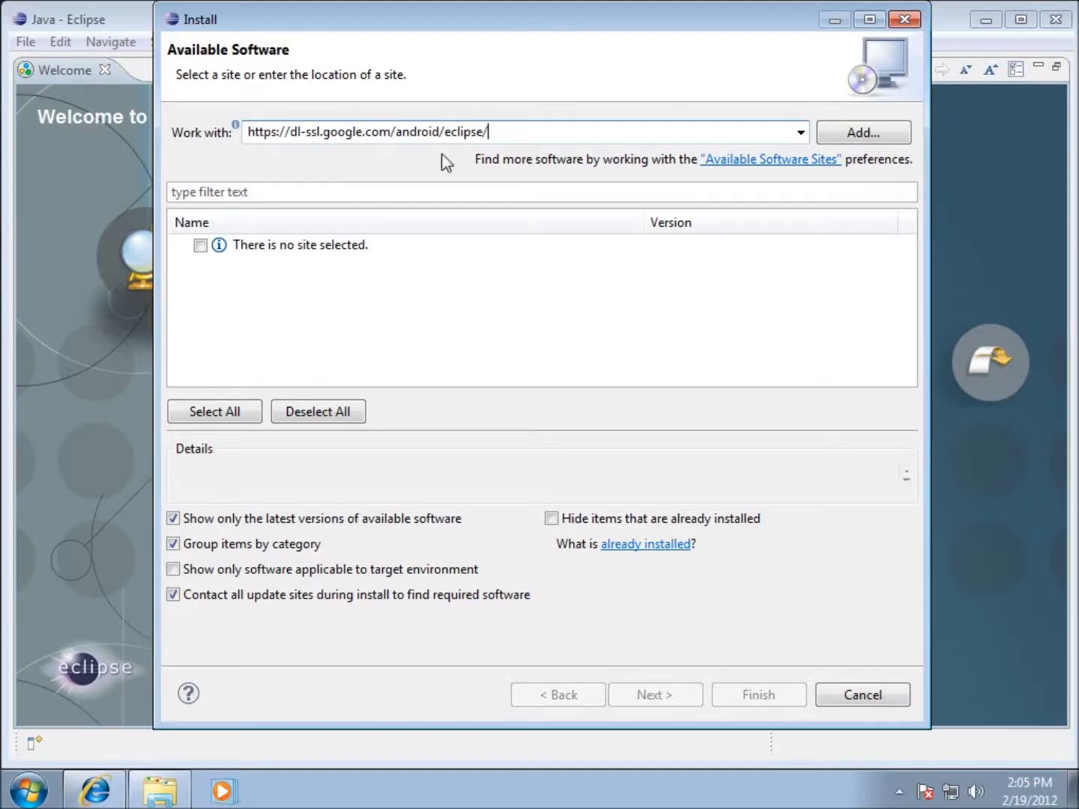
left_click(858, 139)
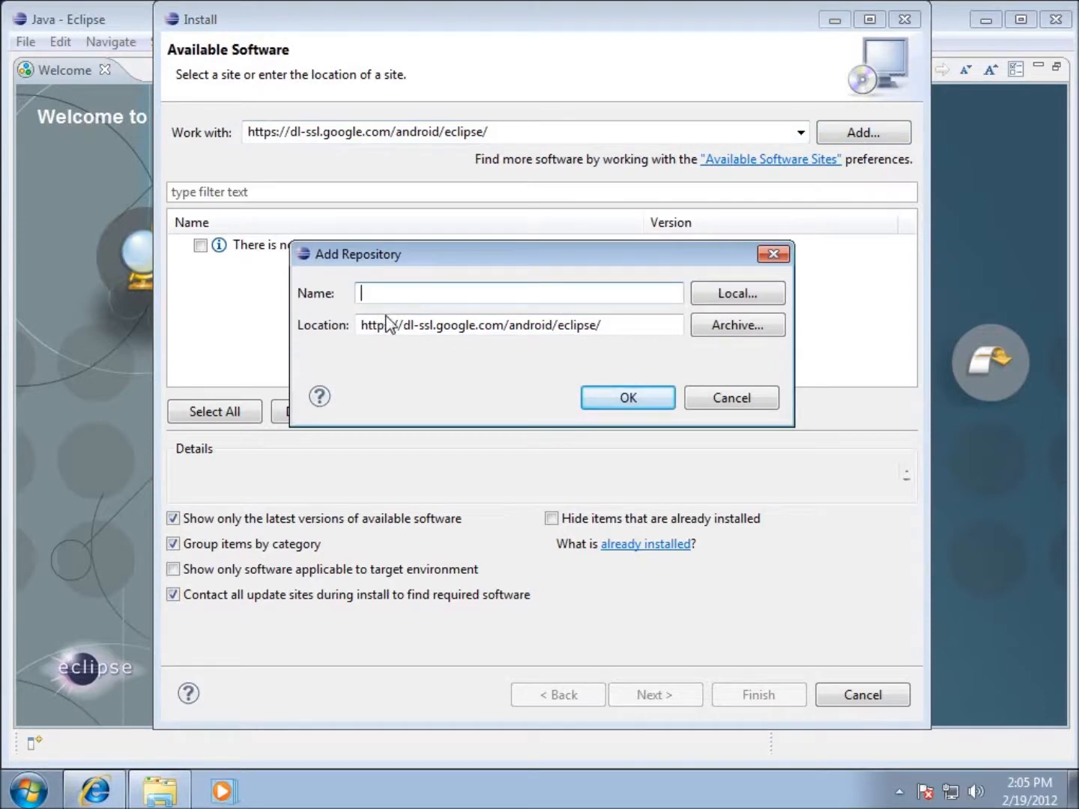
type("Android Development Kit")
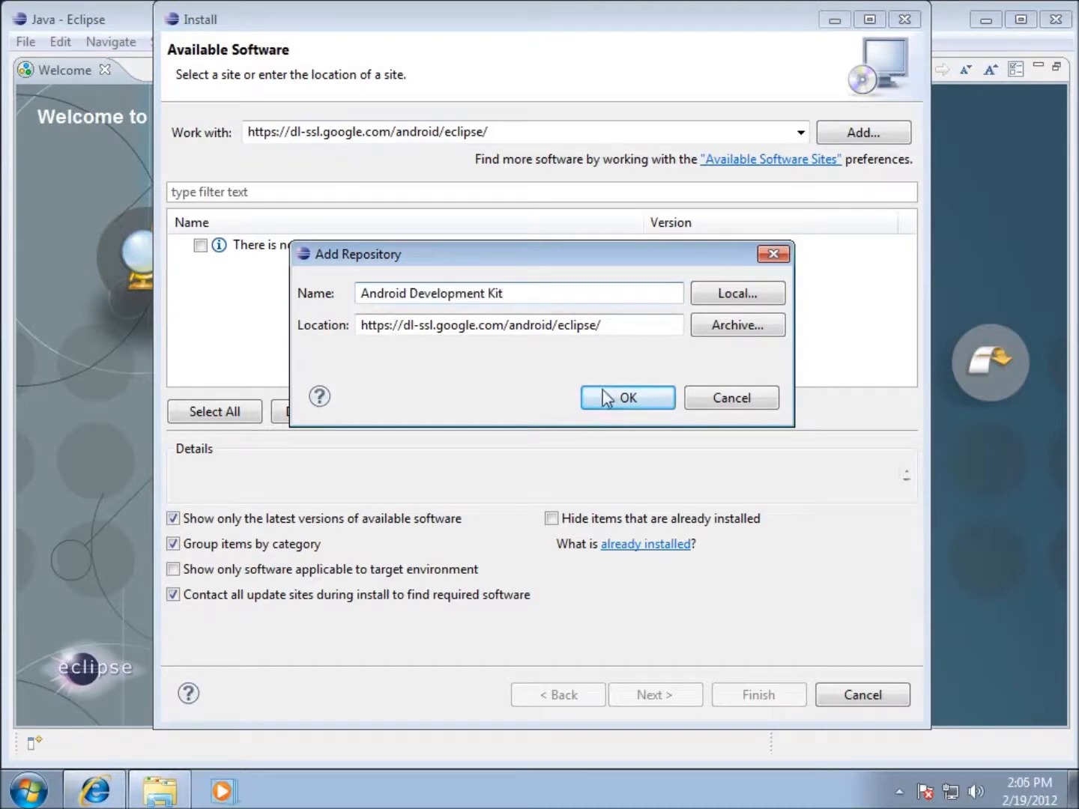
left_click(619, 400)
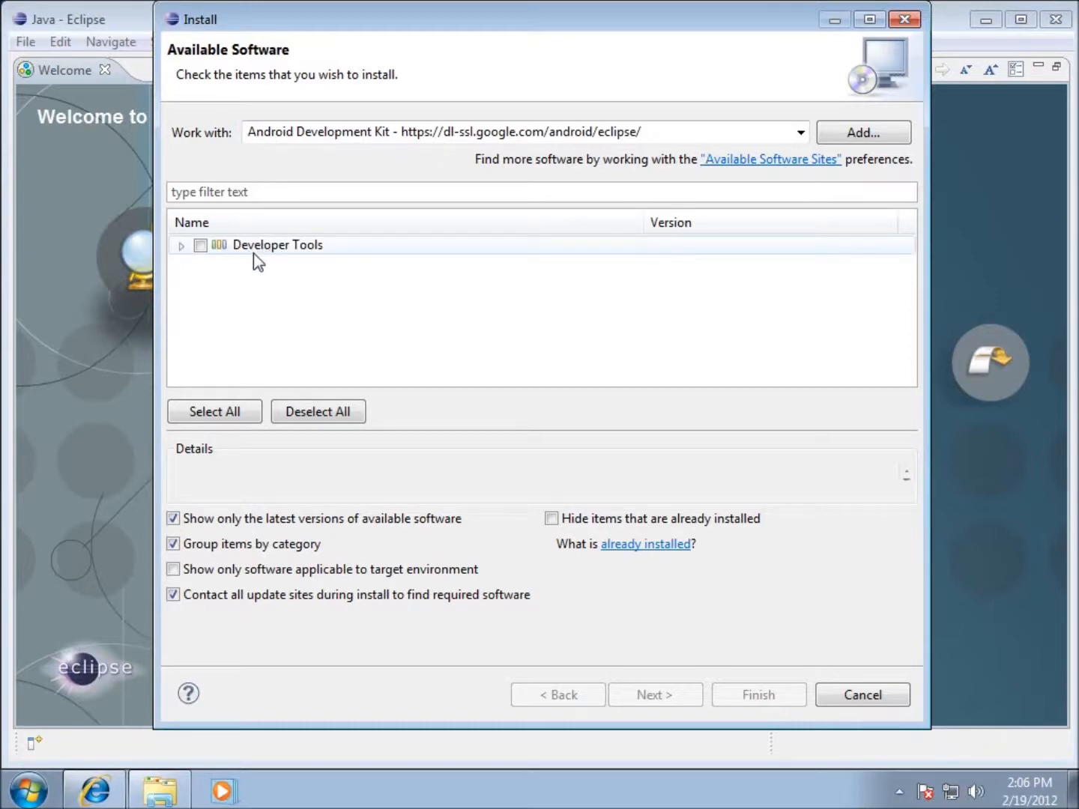
- Select the whole Developer Tools category for installation and proceed through the install details to the license review
left_click(201, 247)
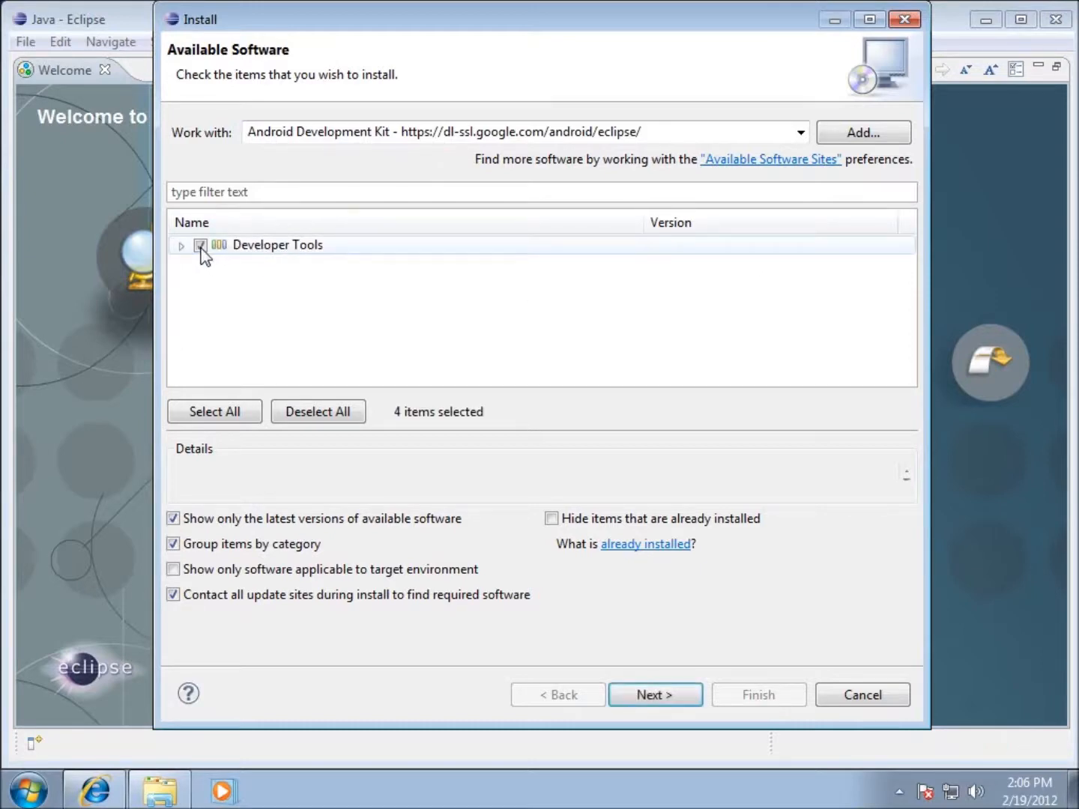
left_click(650, 697)
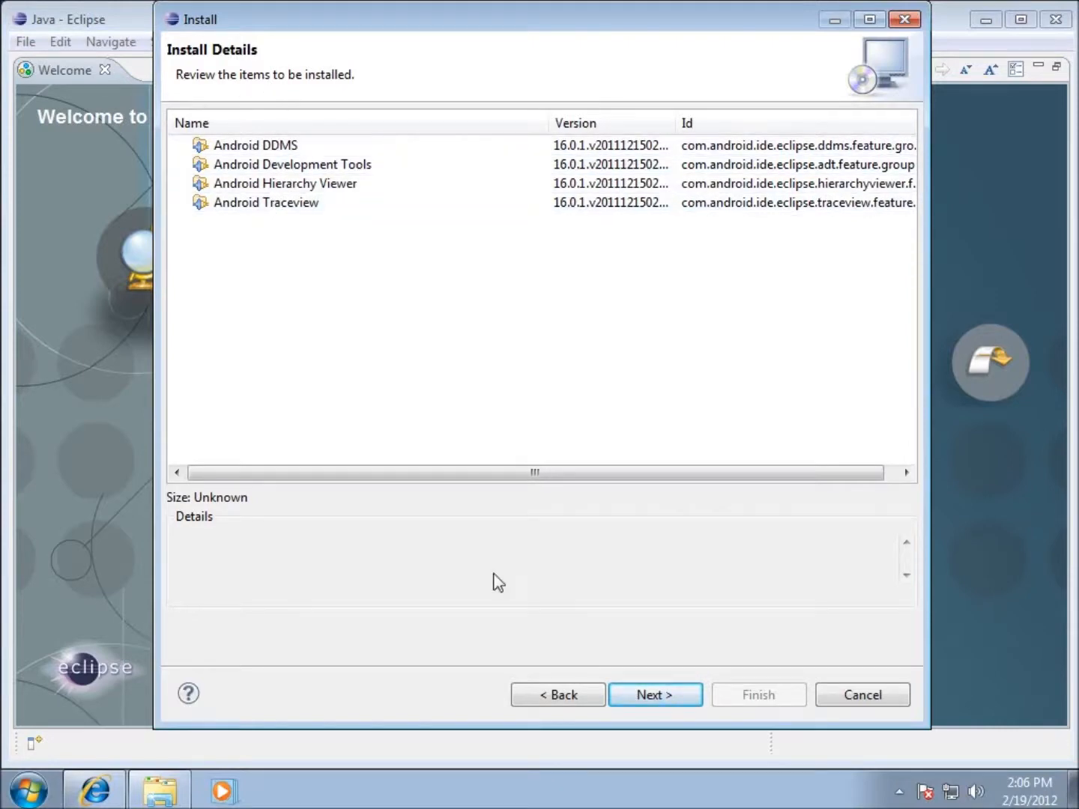
left_click(652, 697)
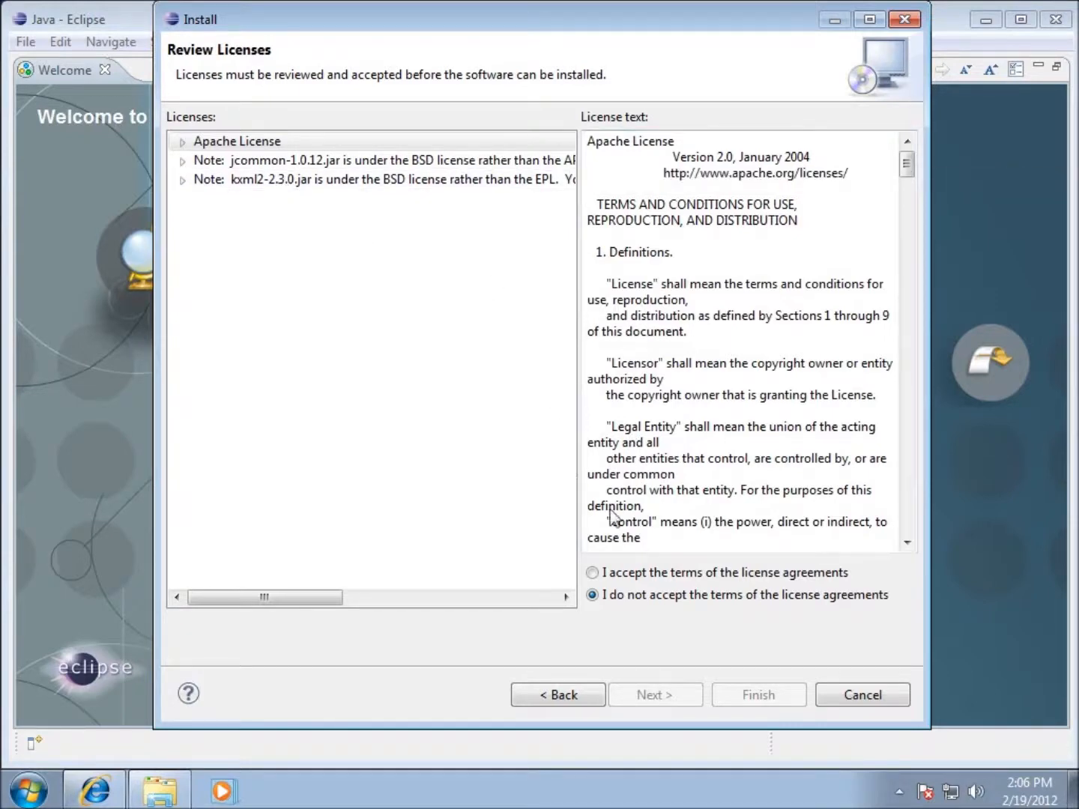
- Accept the license agreements, install the tools including the unsigned content, and restart Eclipse
left_click(590, 573)
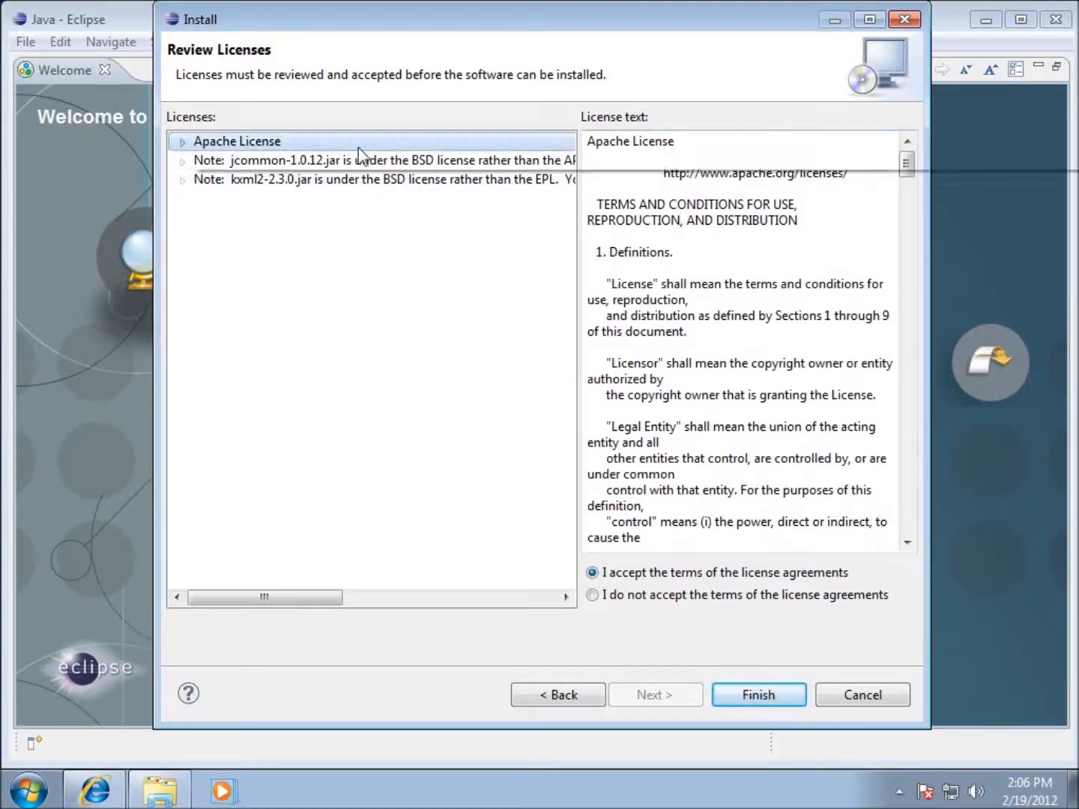
left_click(330, 164)
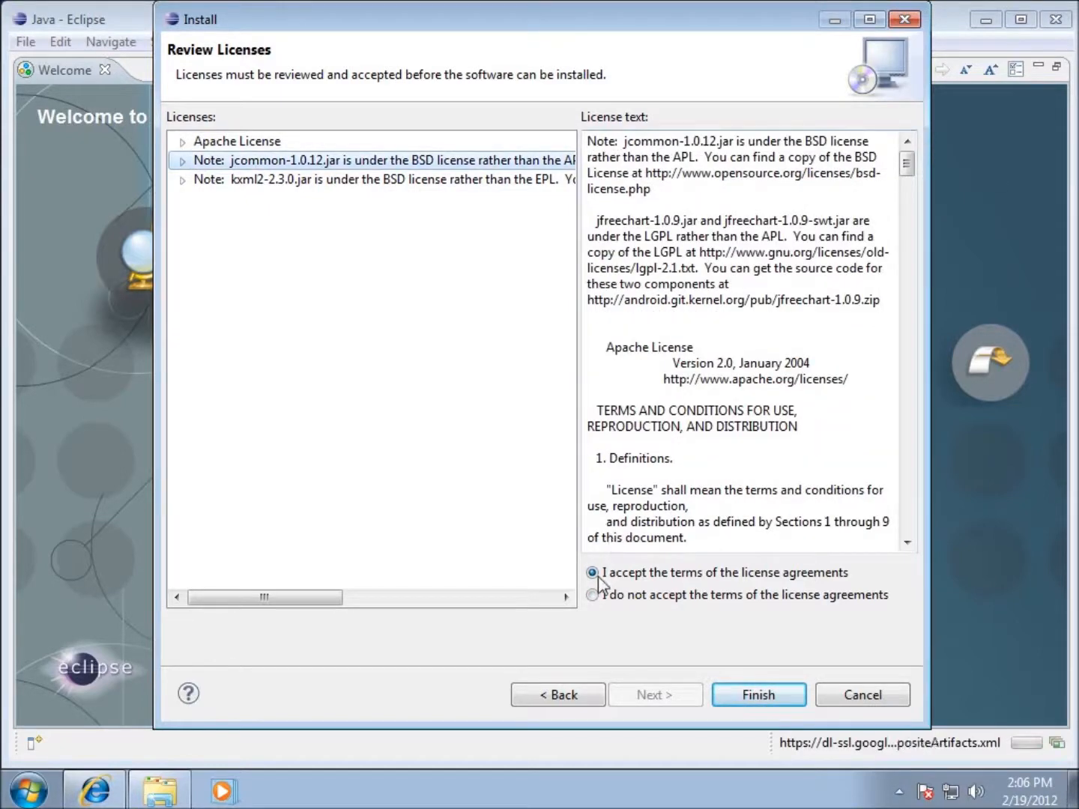
left_click(387, 182)
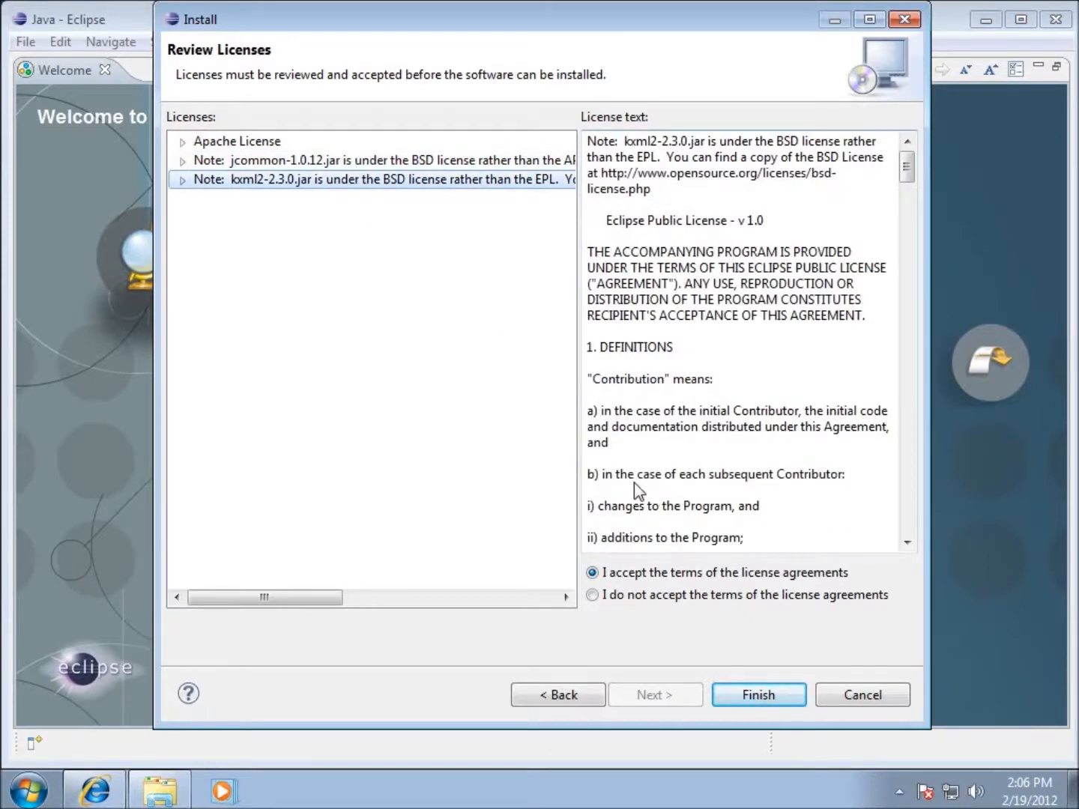
left_click(757, 694)
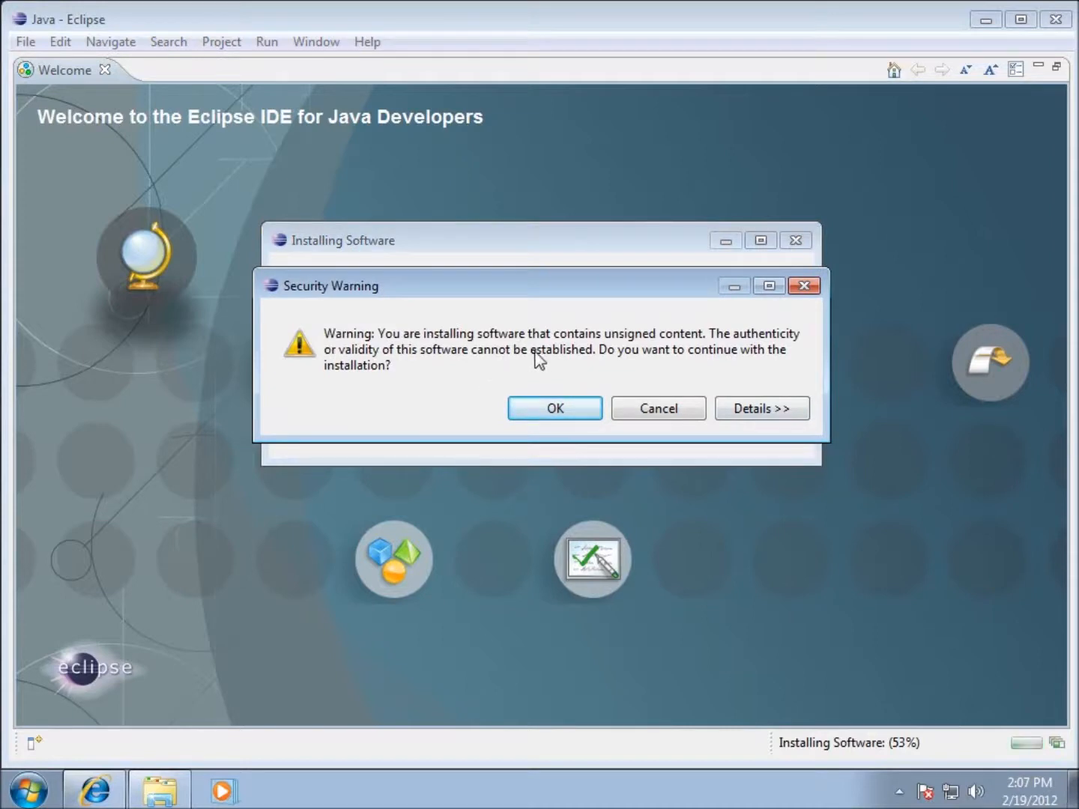
left_click(560, 415)
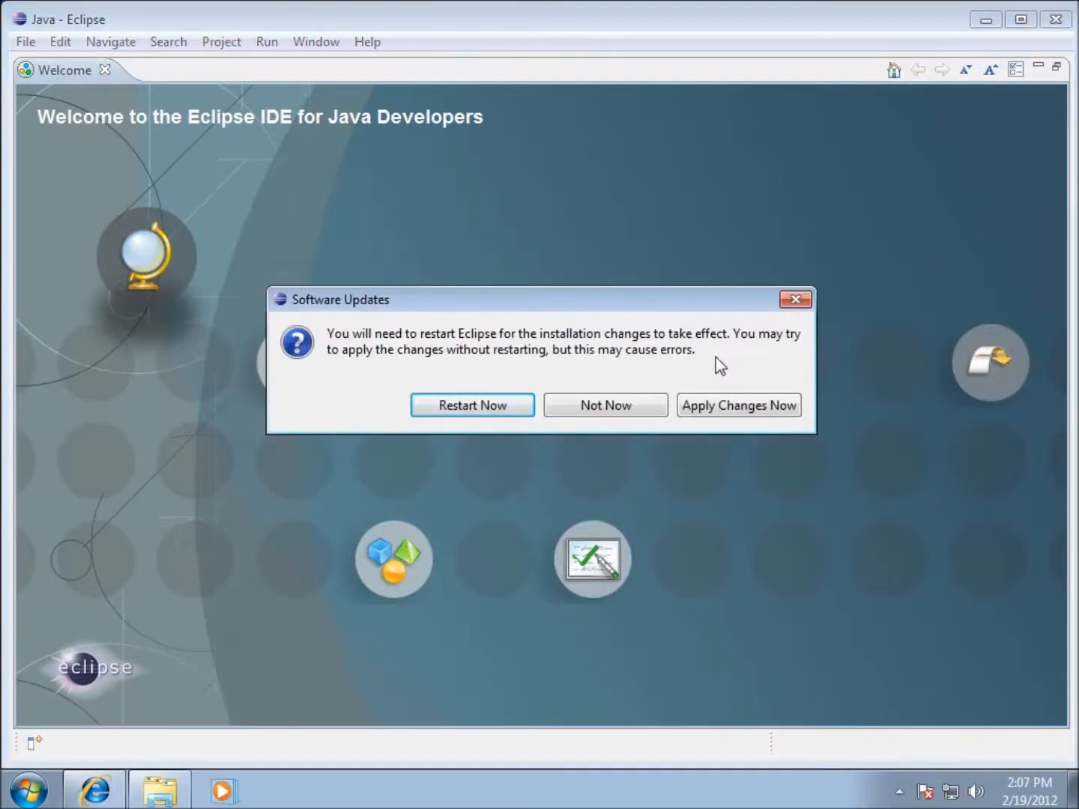
left_click(463, 407)
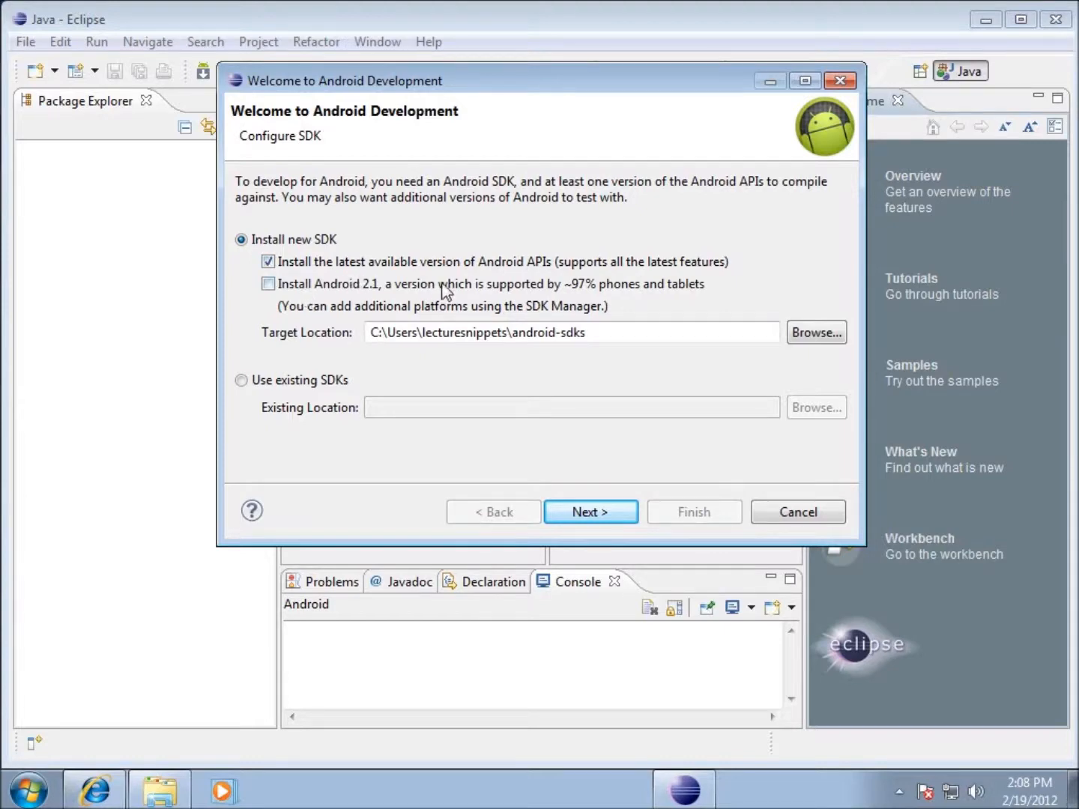
- Configure a new SDK with the latest Android APIs plus Android 2.1, keeping usage statistics set to Yes, and finish the wizard
left_click(268, 285)
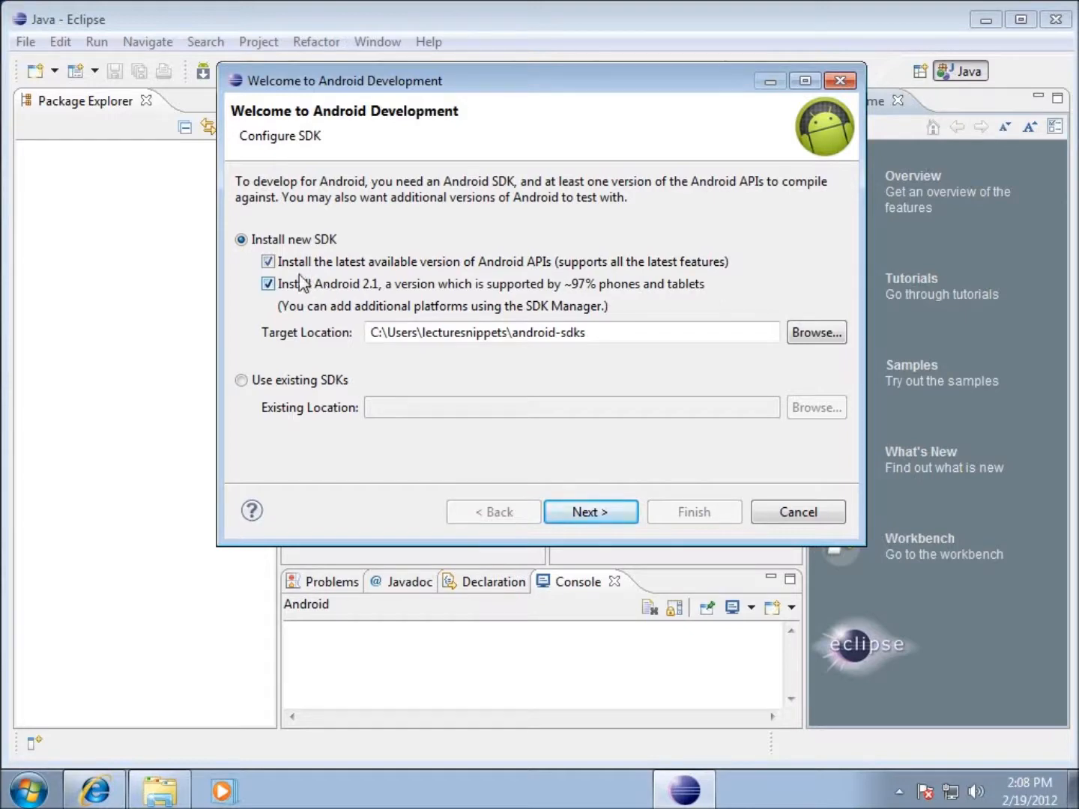
left_click(585, 514)
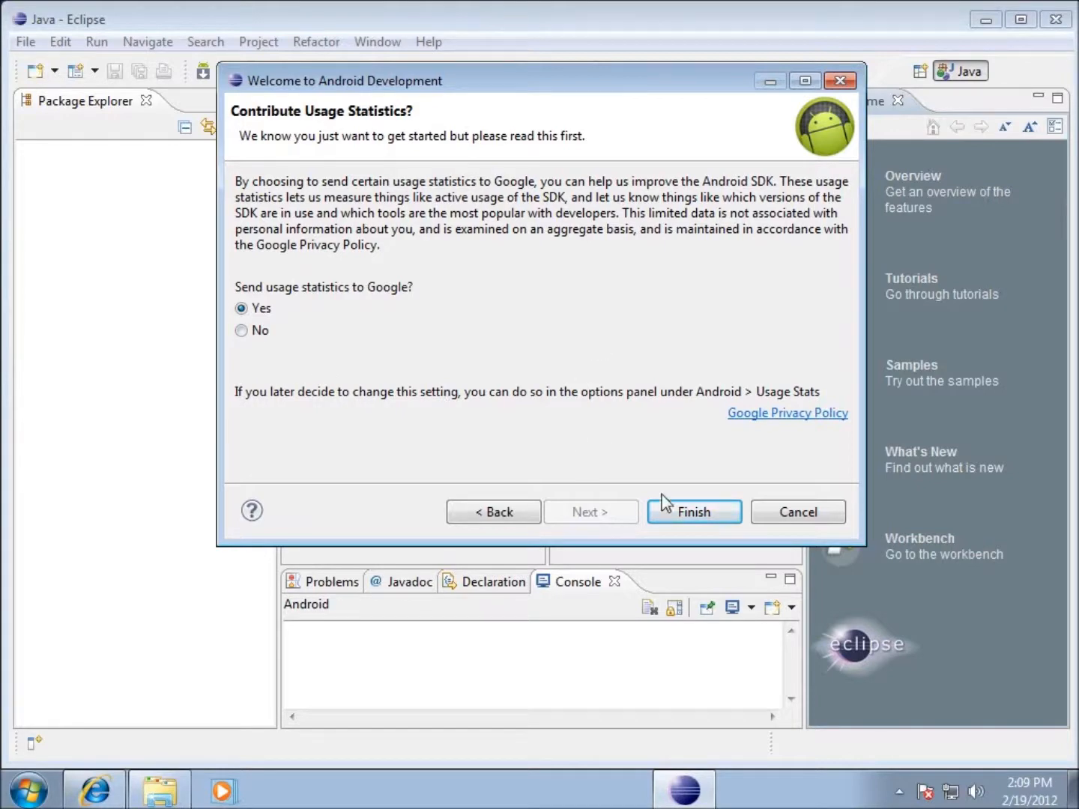
left_click(691, 516)
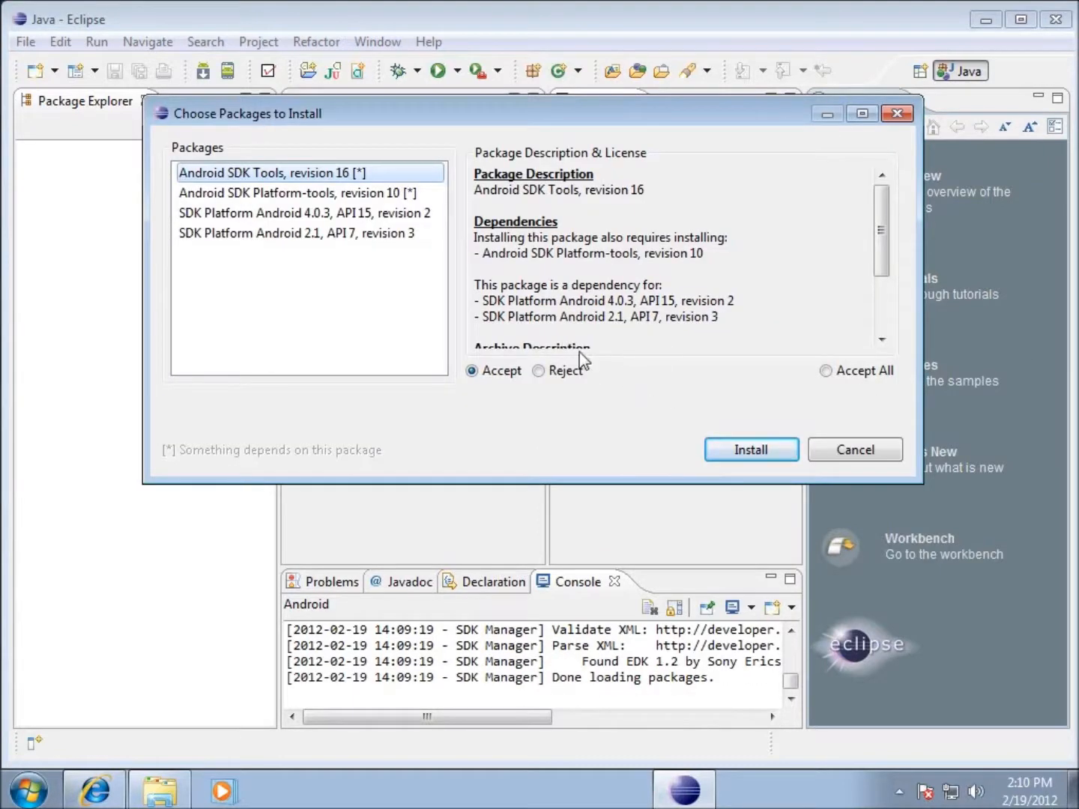
- Accept all the SDK package licenses and install the packages, checking the console for completion
left_click(824, 372)
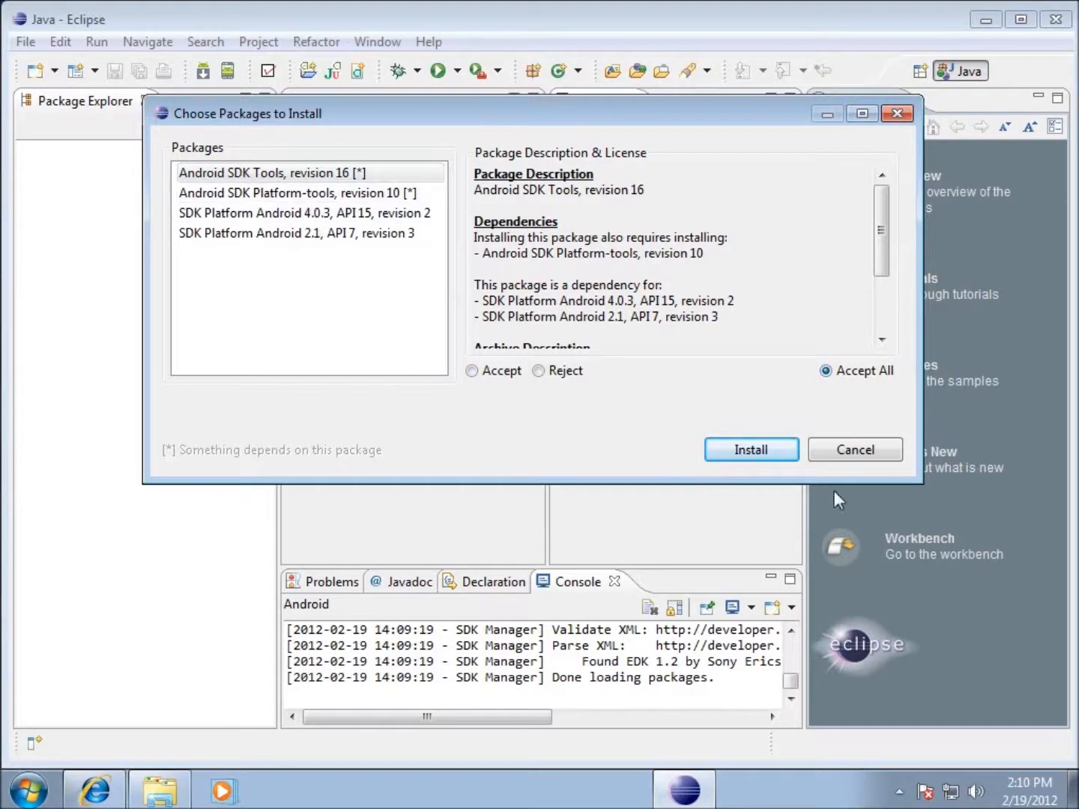
left_click(753, 457)
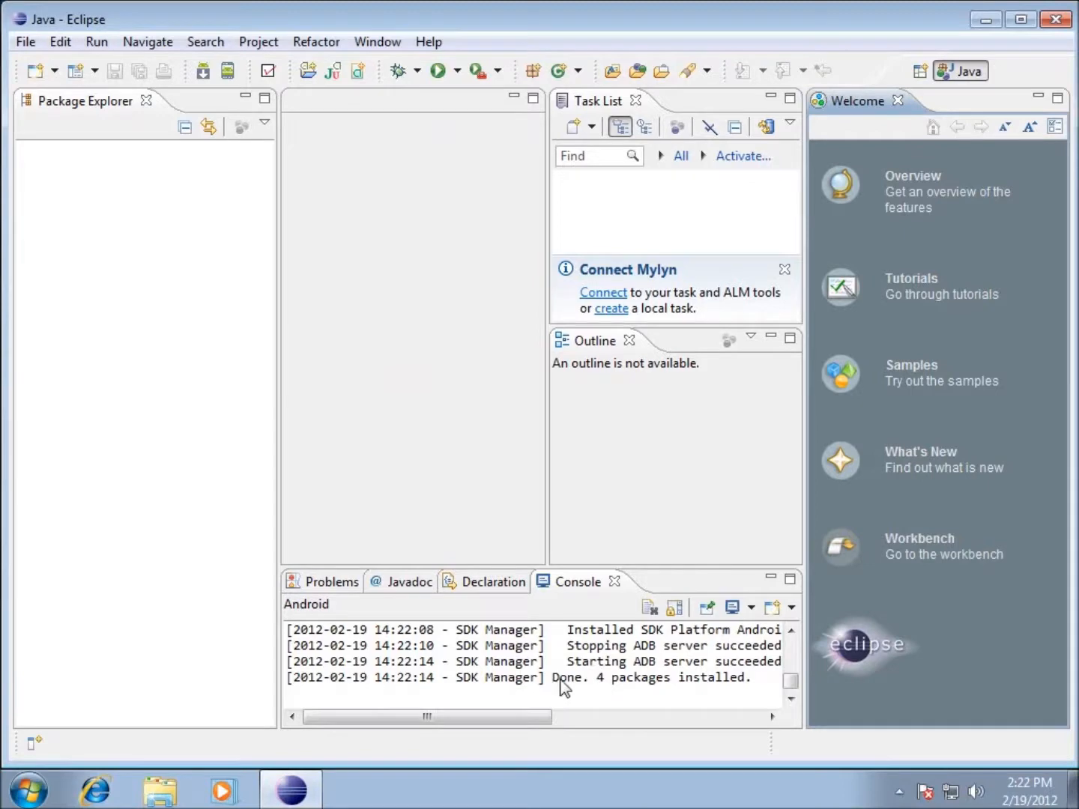
left_click_drag(554, 679, 567, 679)
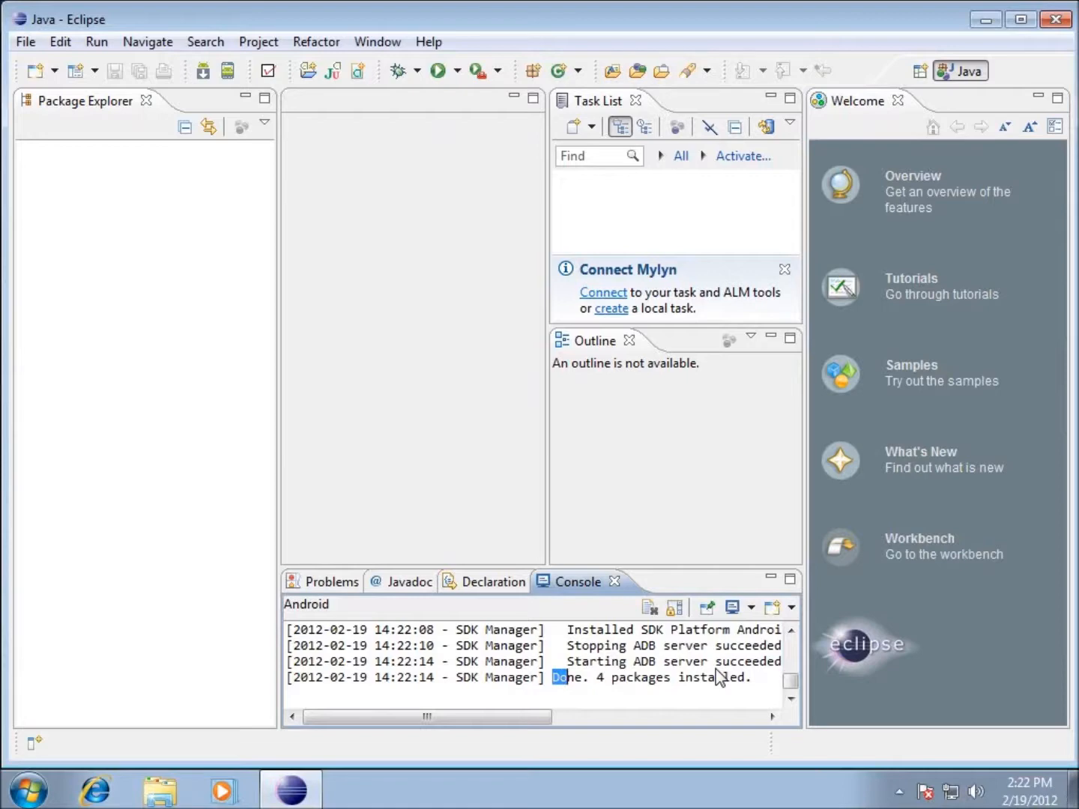
- Start a new project with the Android Project wizard and proceed to its project details page
left_click(20, 47)
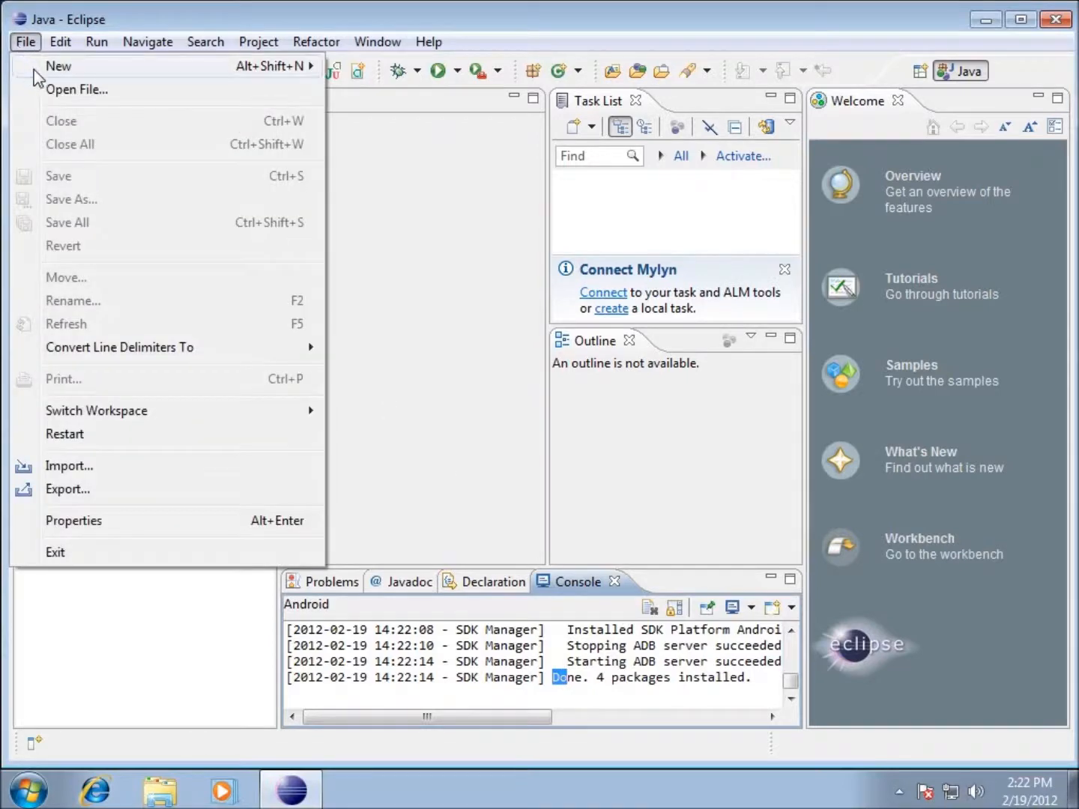
mouse_move(35, 72)
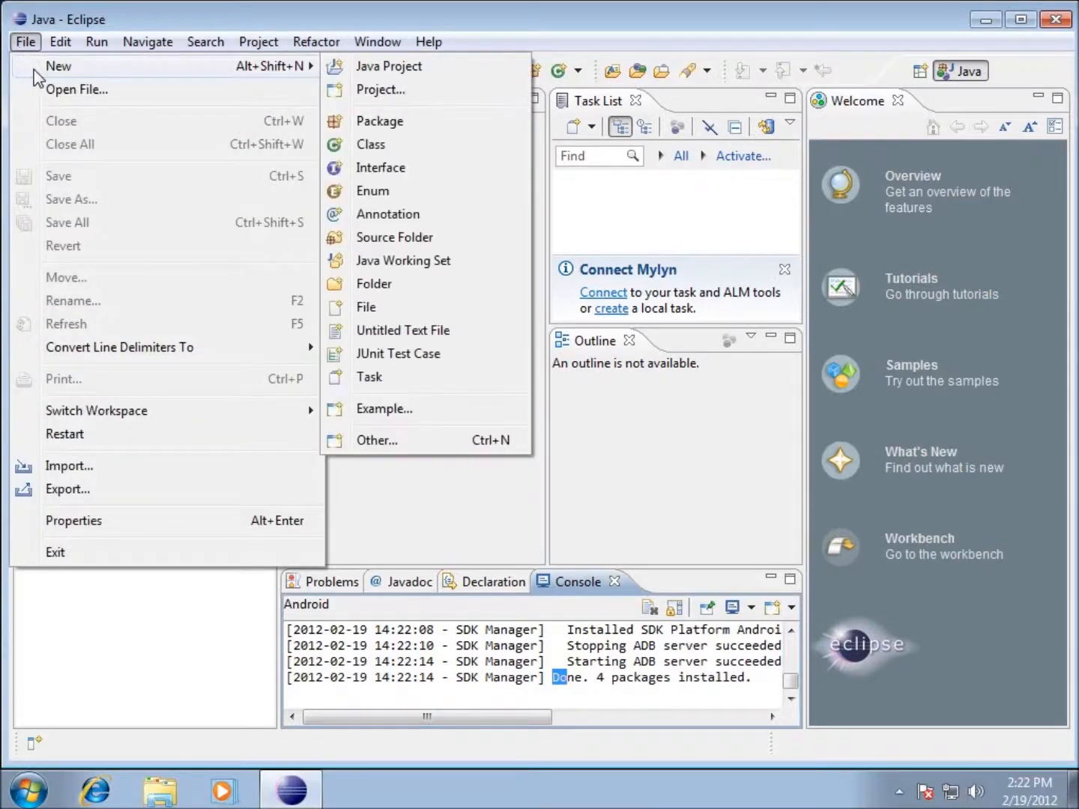
left_click(386, 90)
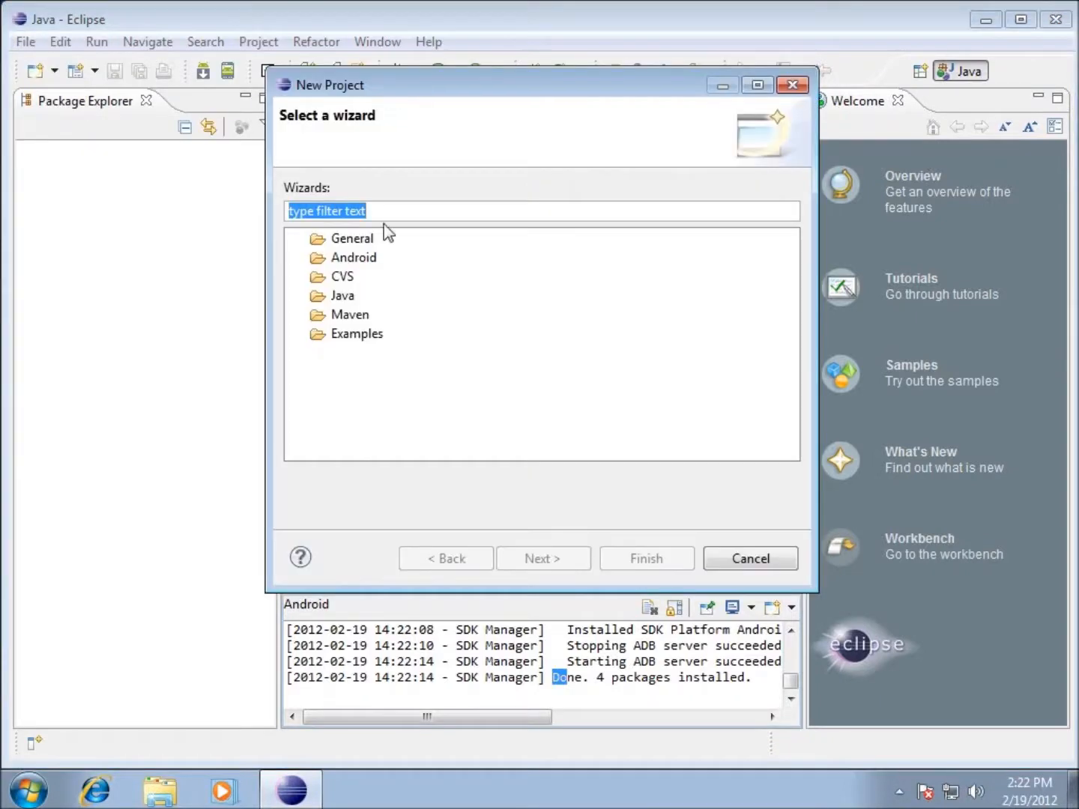
left_click(347, 260)
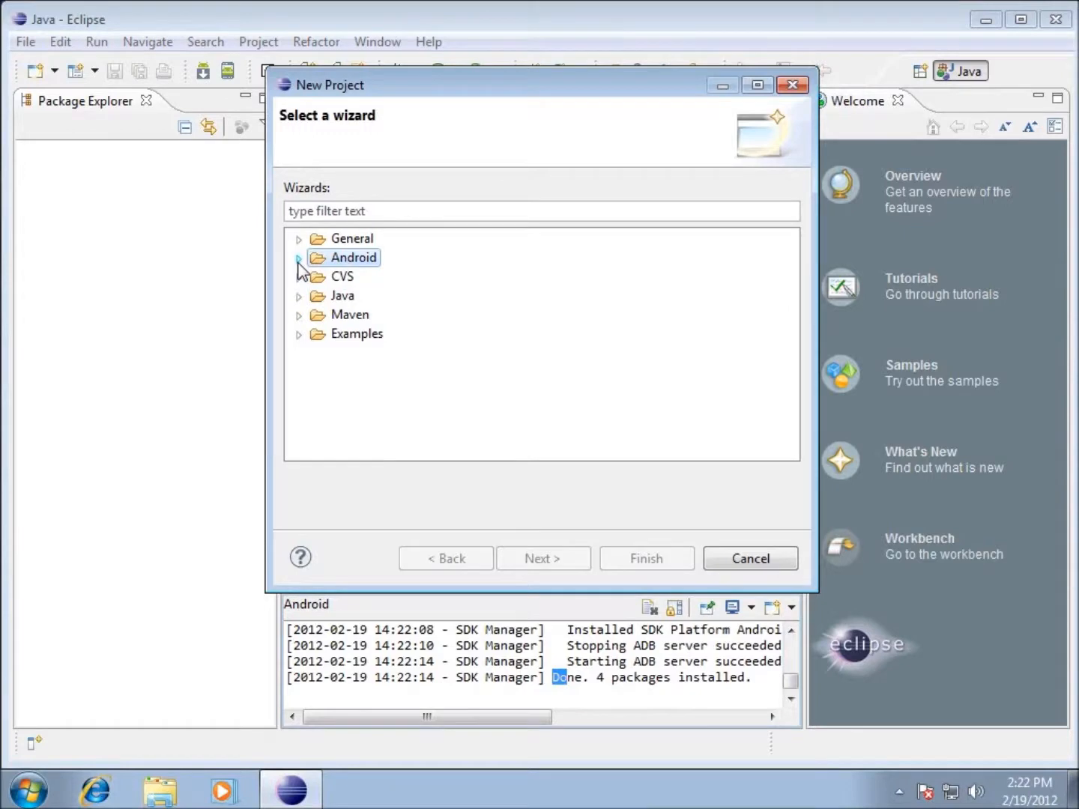
left_click(298, 259)
left_click(392, 283)
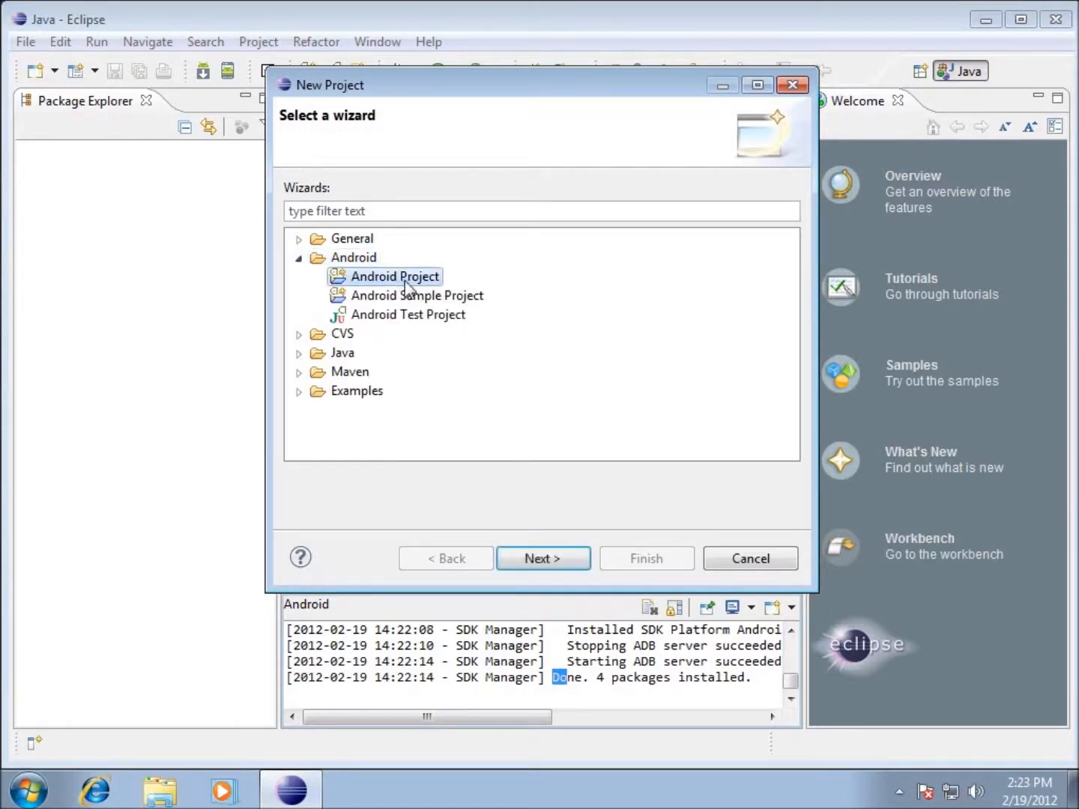
left_click(542, 568)
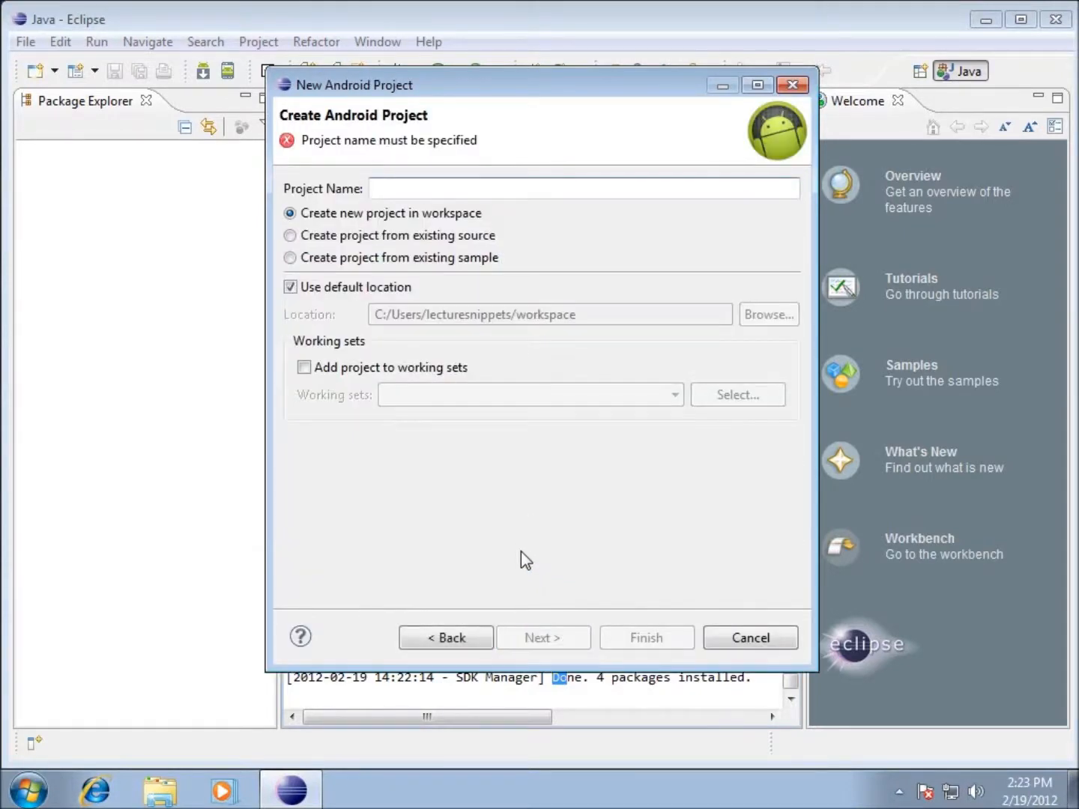